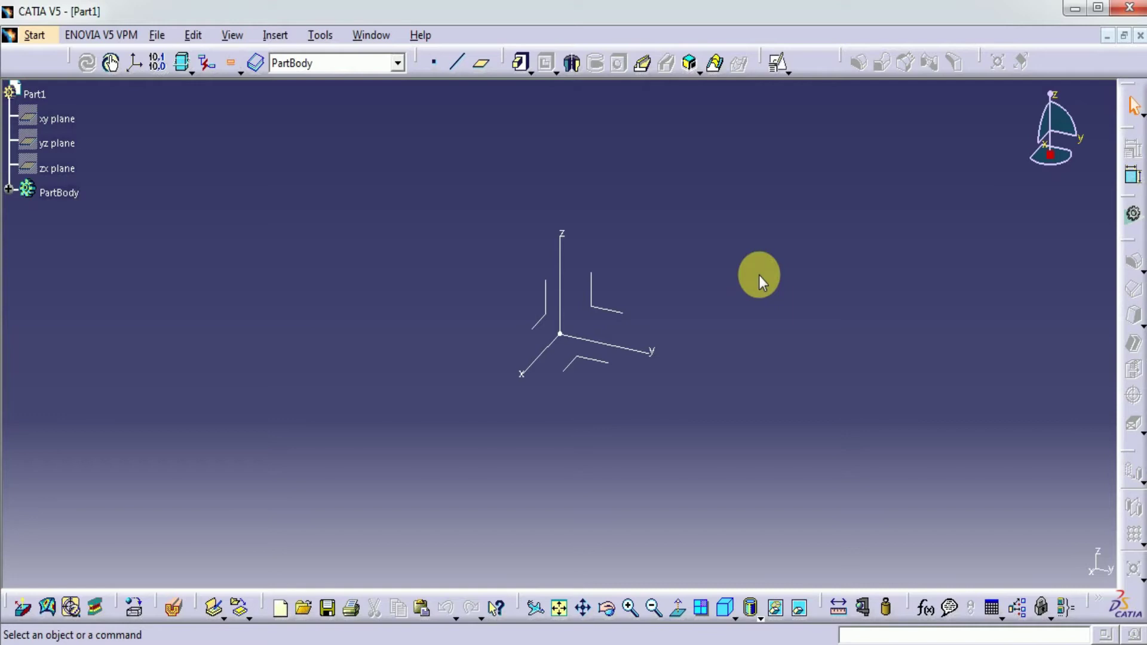
Step: Create a positioned sketch on the ZX plane, with H pointing opposite to the X axis and V along Z
click(534, 323)
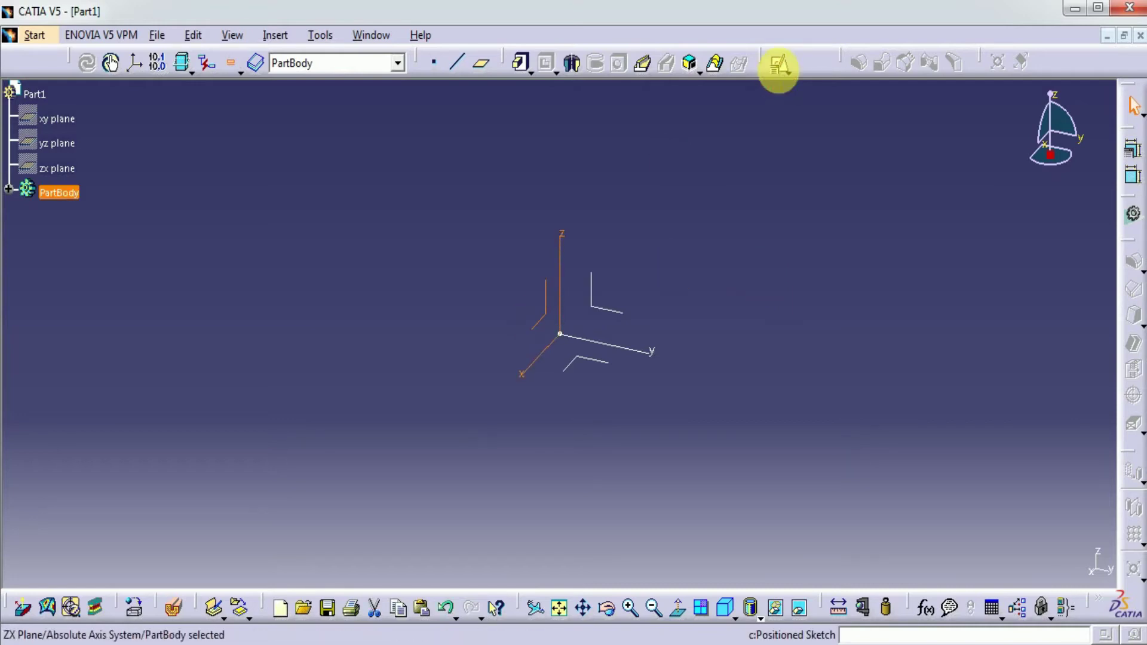
click(777, 62)
click(976, 526)
click(1052, 528)
click(1014, 561)
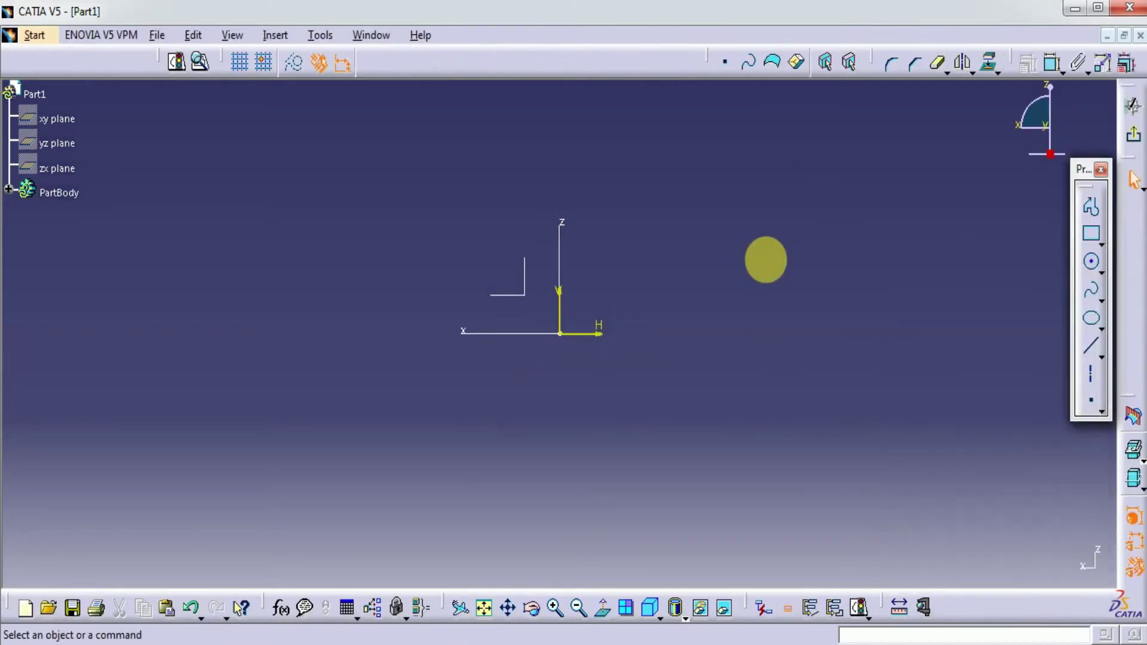
Step: Sketch a rectangle about 116 mm wide with its lower-left corner at the sketch origin
middle_drag(748, 283, 751, 302)
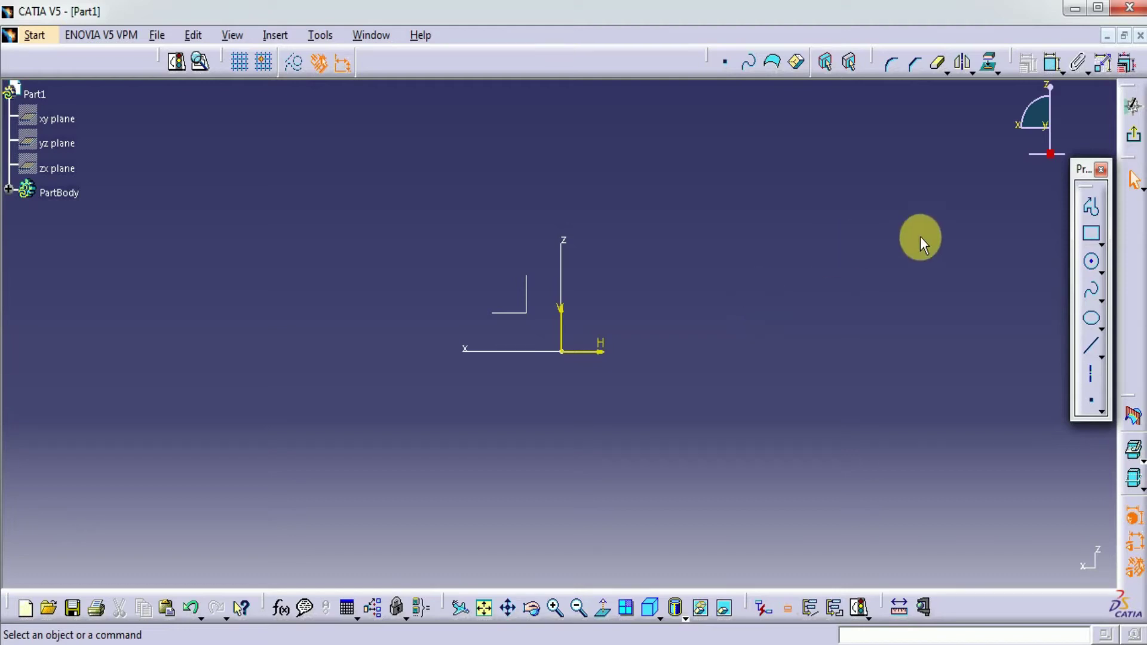
click(1092, 235)
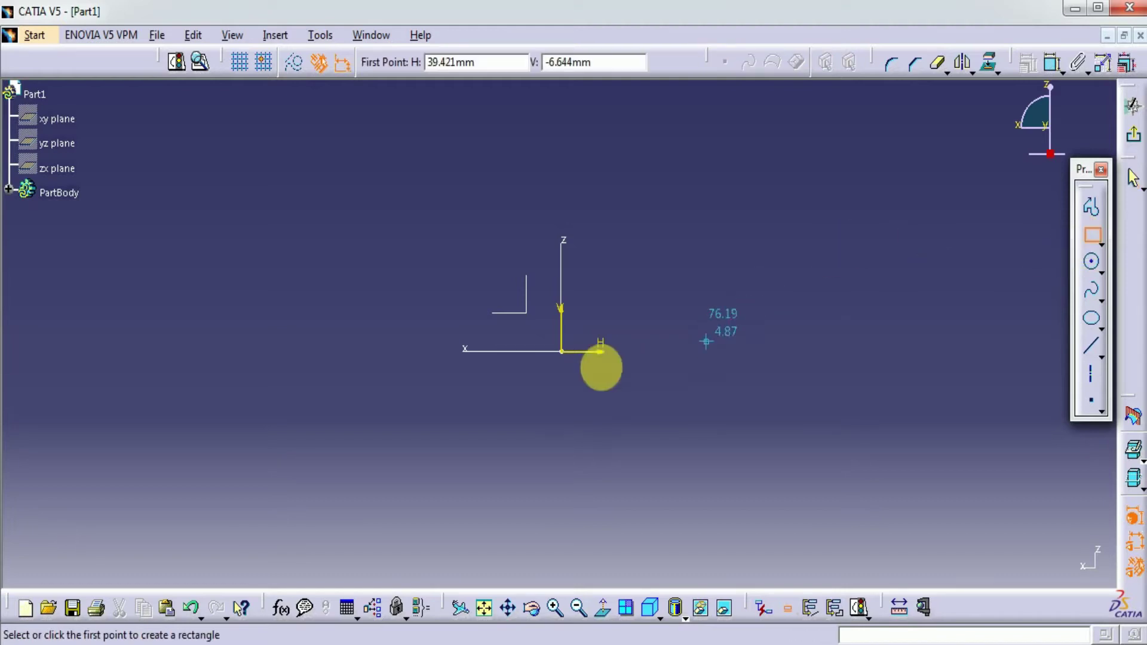
click(561, 351)
middle_drag(866, 226, 620, 307)
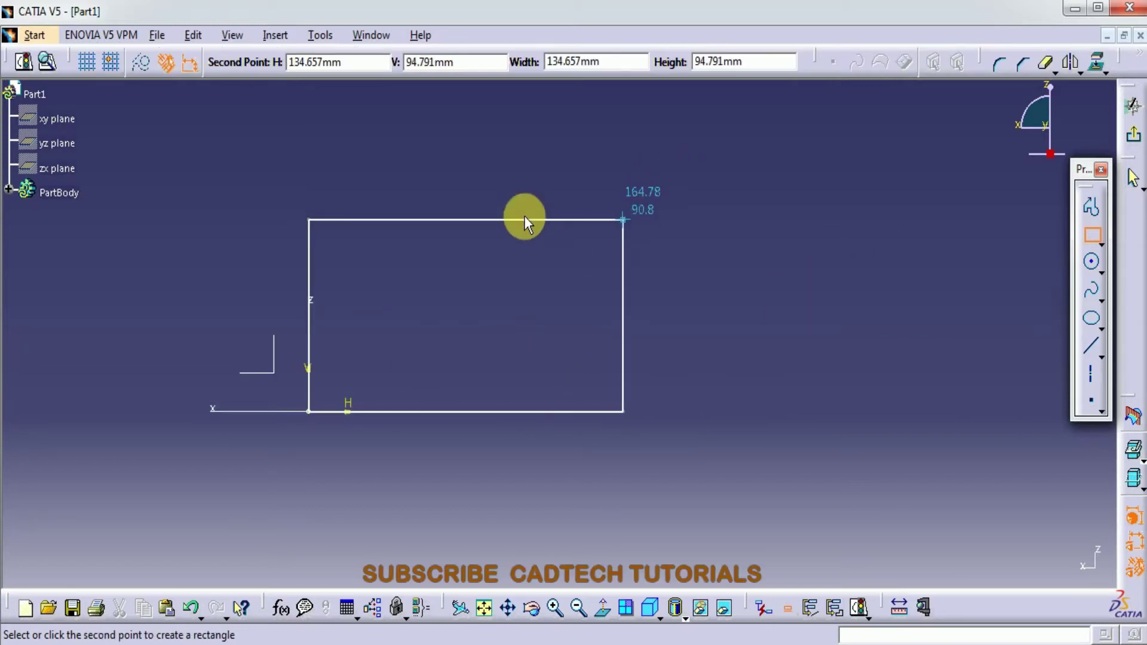
click(529, 267)
click(619, 267)
middle_drag(620, 266, 688, 245)
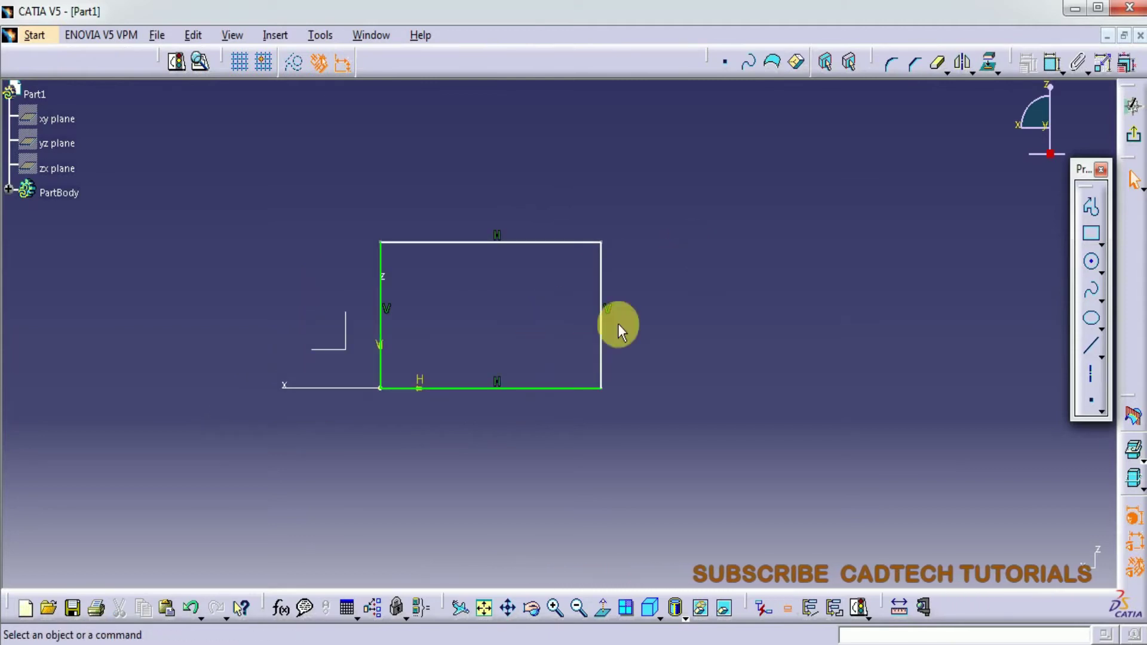
Step: Replace the rectangle's right edge with a profile: a sloping line about 63 mm long, a short vertical, a horizontal inward, and a vertical to the lower corner
click(601, 326)
key(Delete)
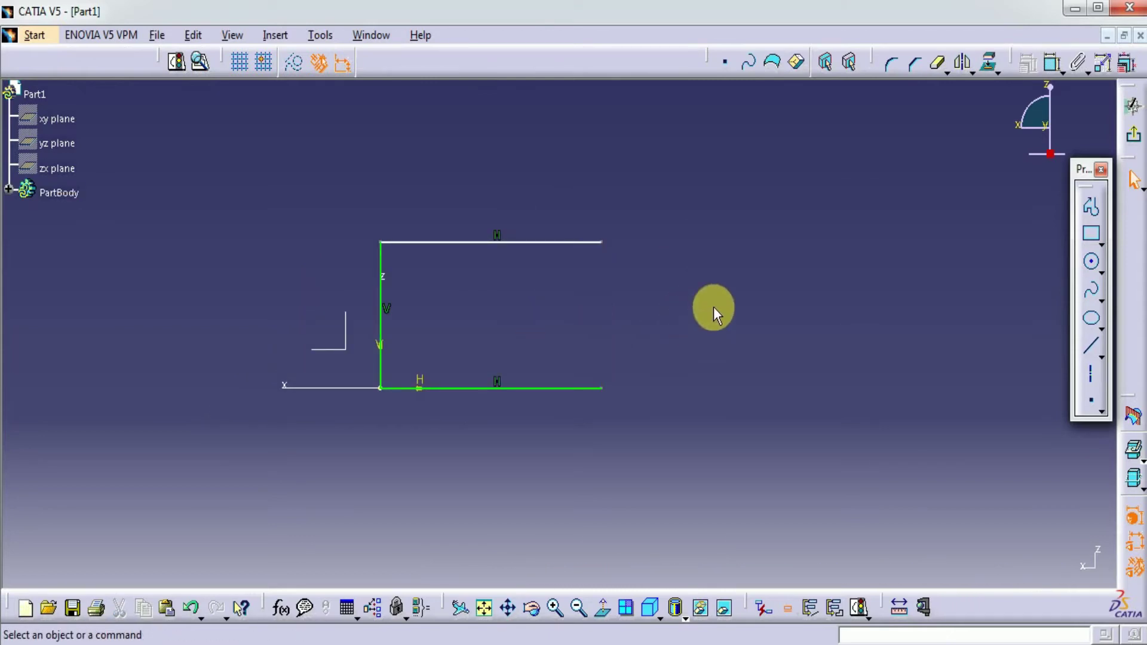
click(1091, 206)
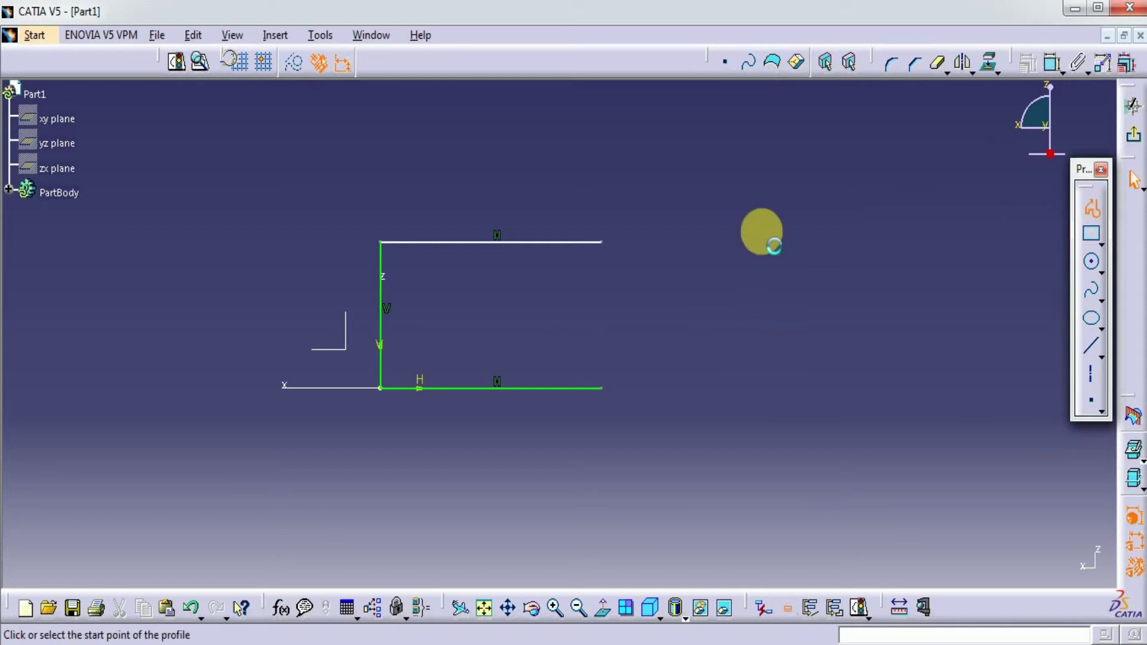
click(601, 242)
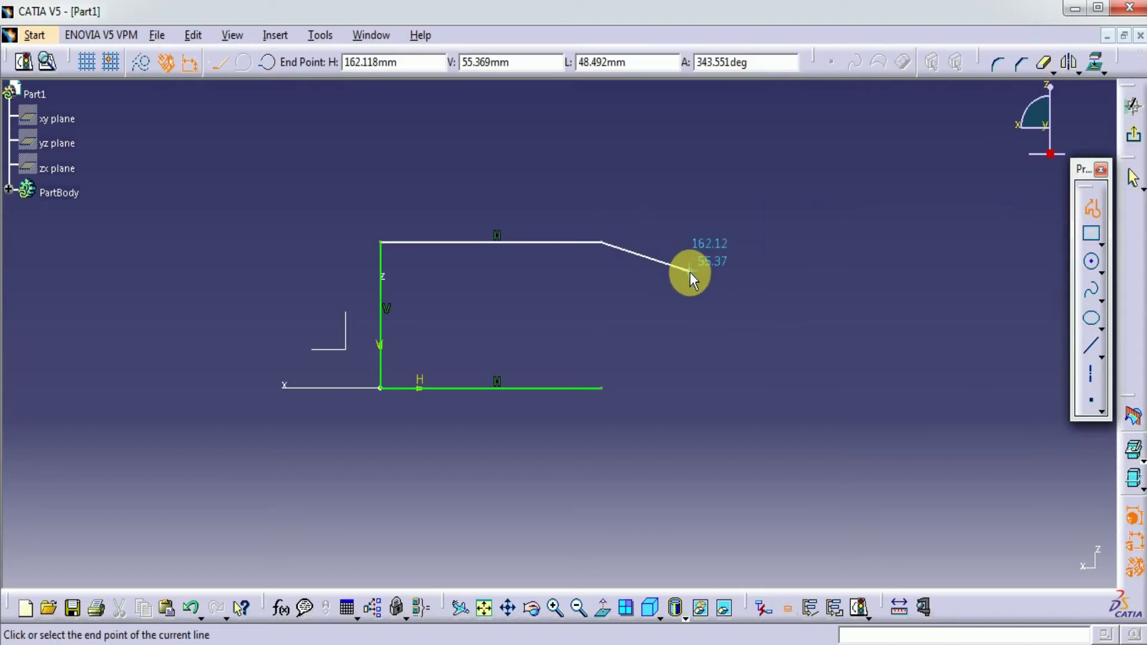
click(707, 306)
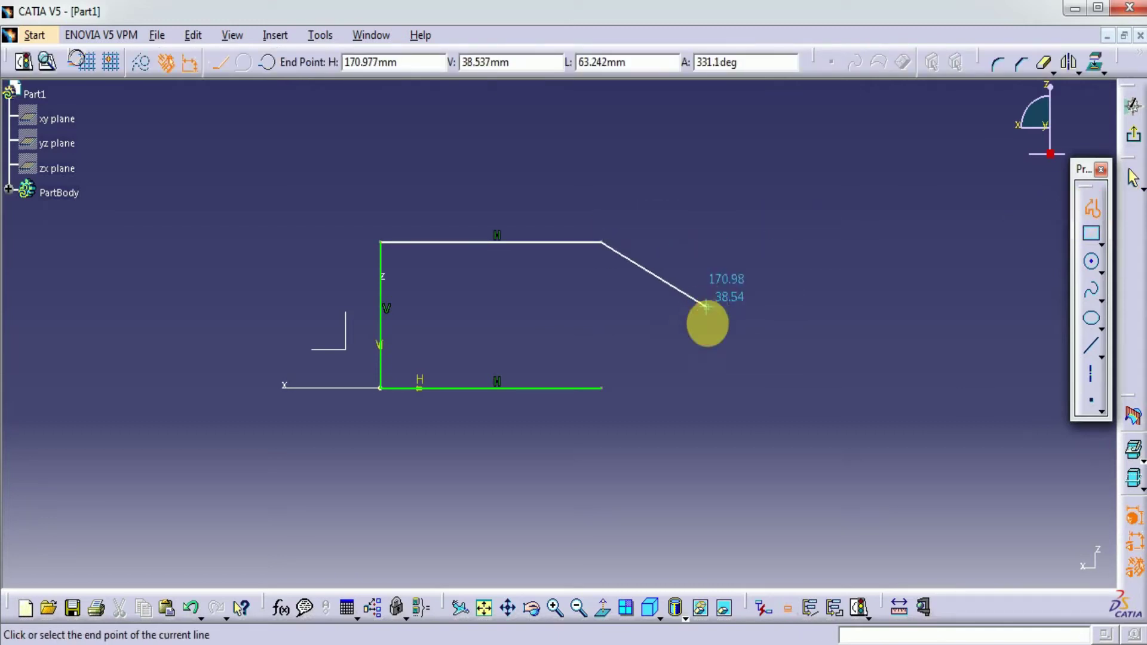
click(707, 345)
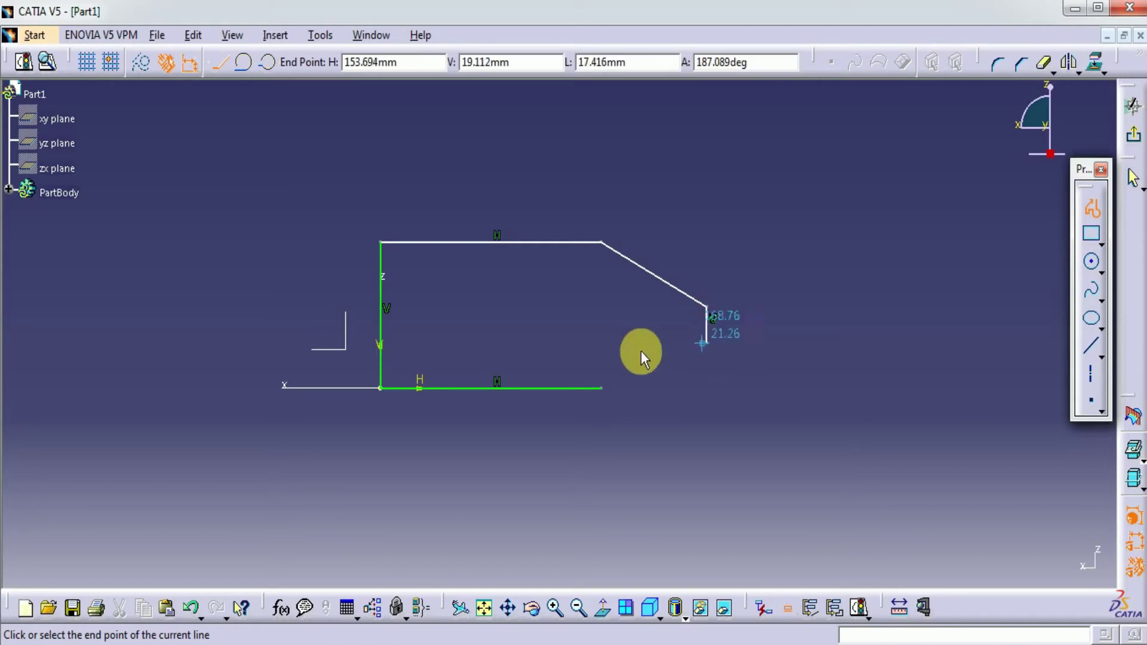
click(601, 345)
click(601, 387)
right_click(687, 369)
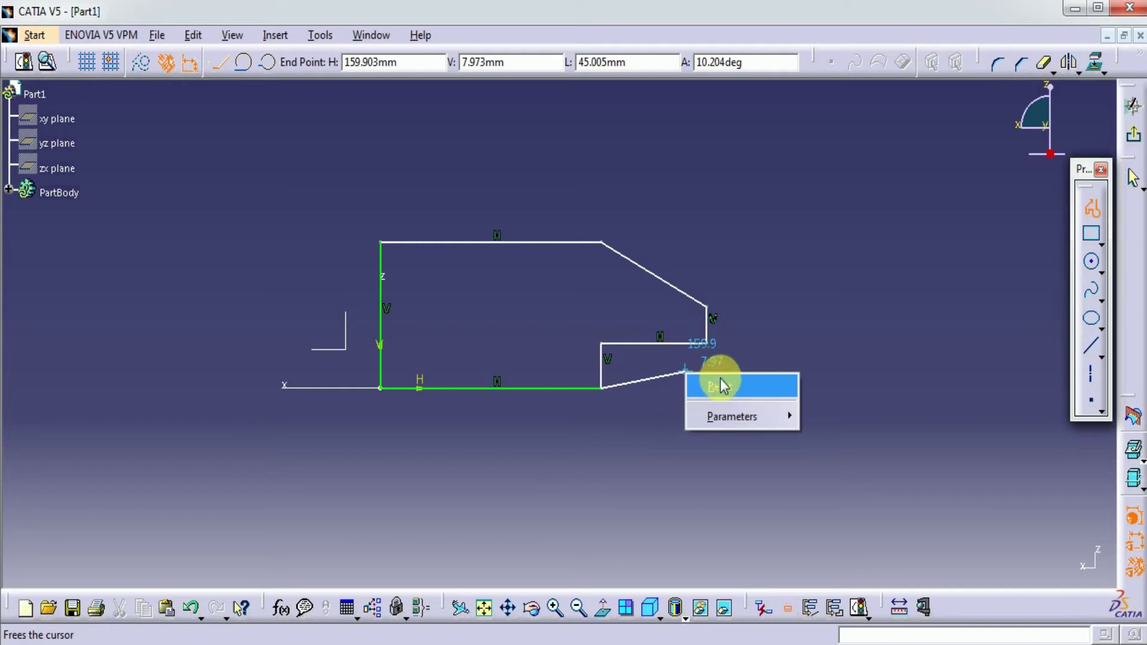
click(1100, 218)
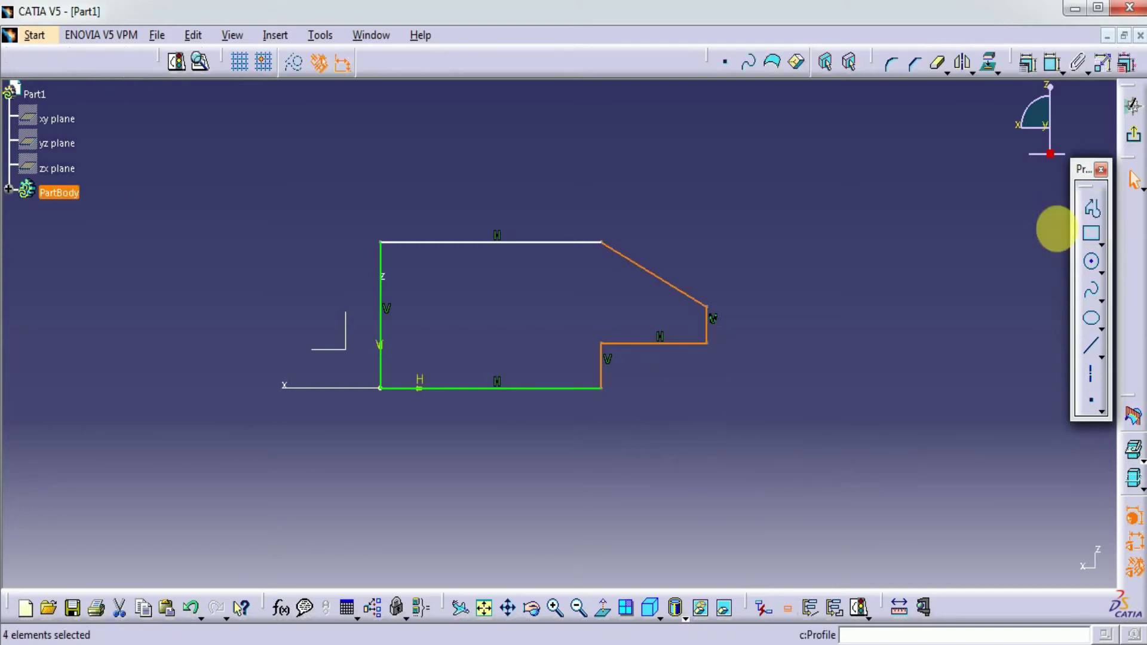
click(800, 253)
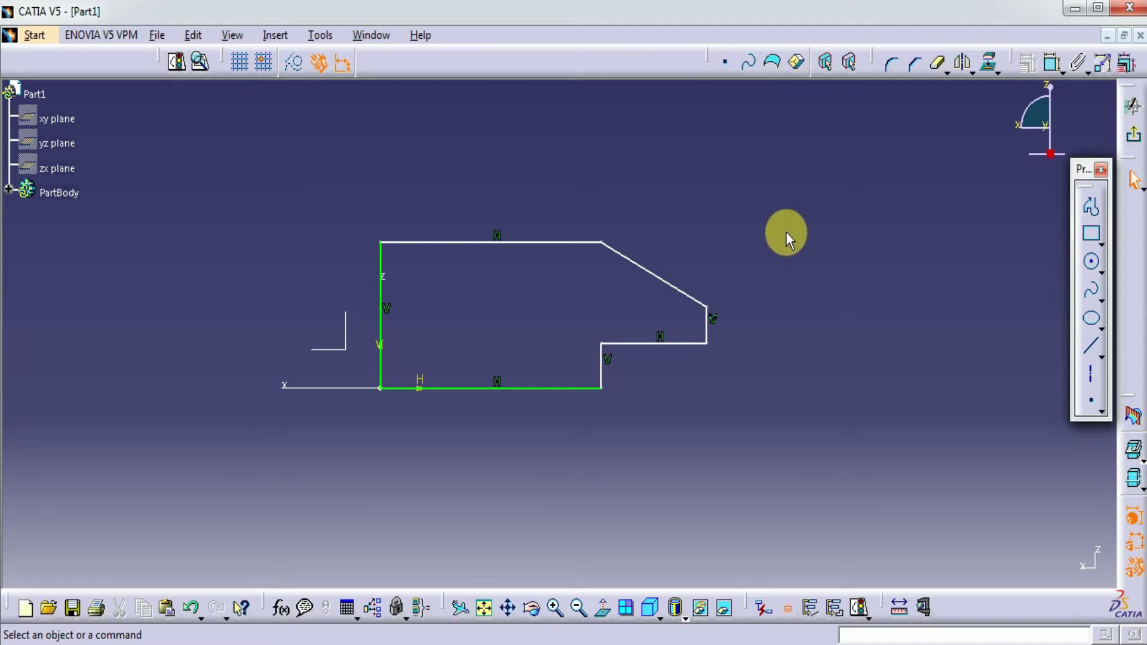
Step: Dimension the top horizontal edge of the profile and set its length to 42 mm
click(1052, 63)
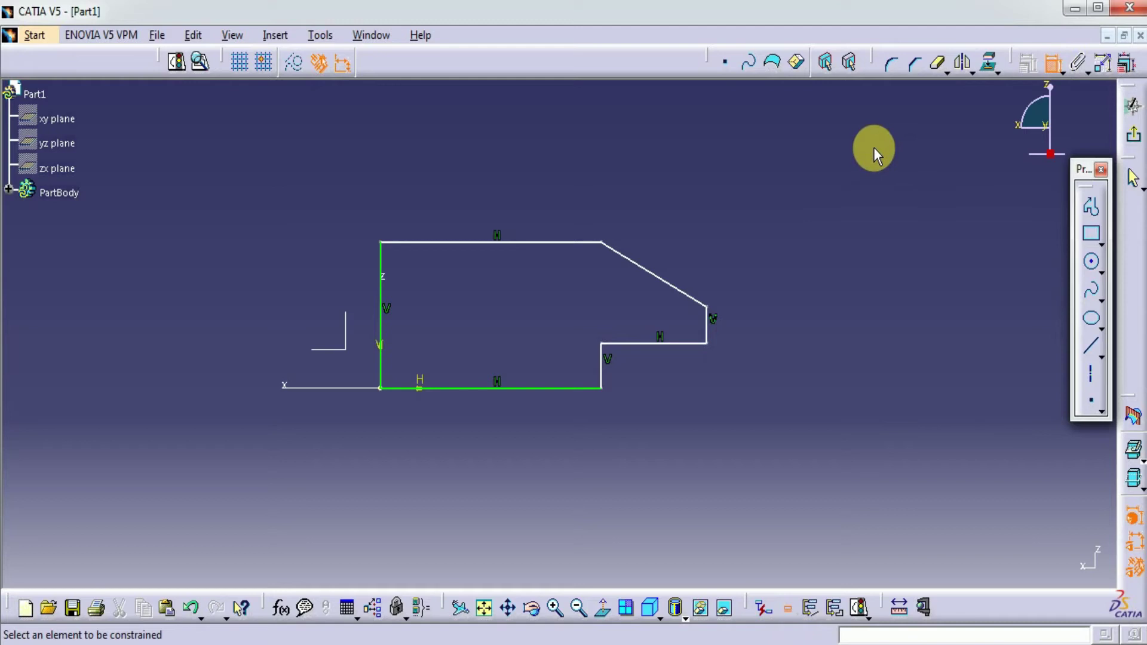
click(533, 244)
click(528, 180)
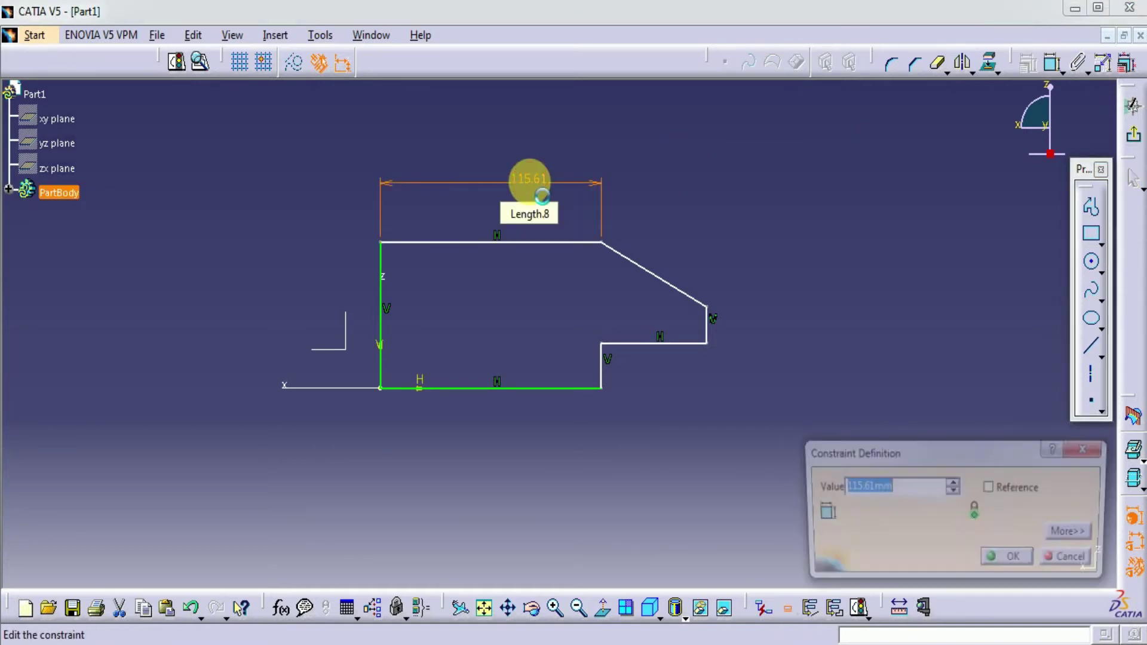
text(42)
key(Return)
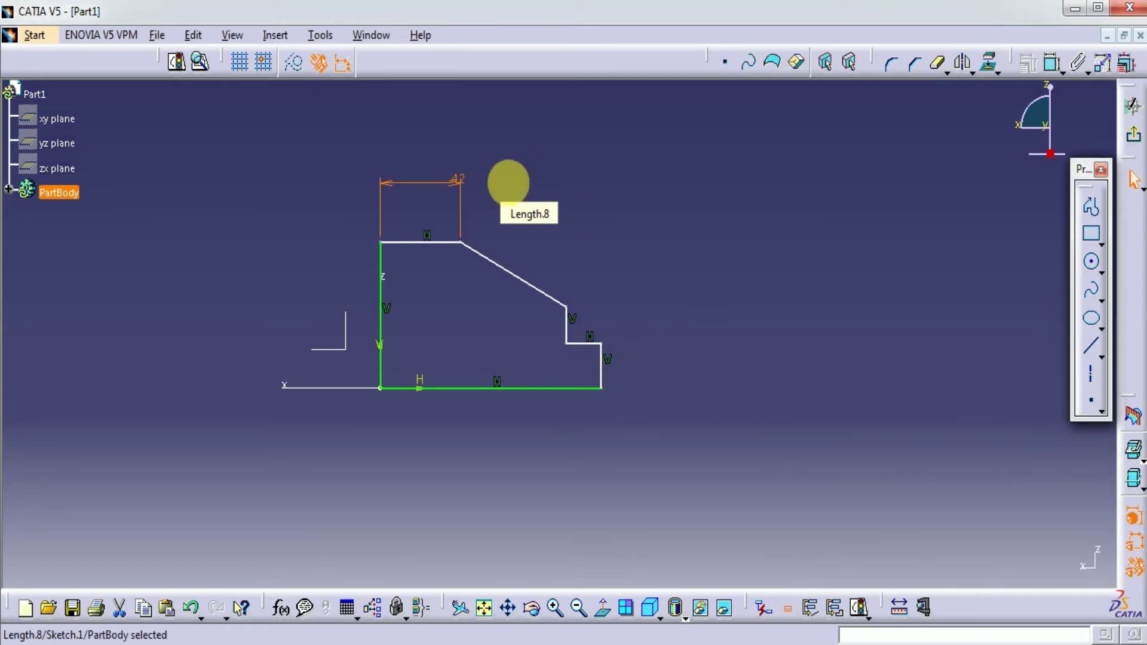
click(381, 292)
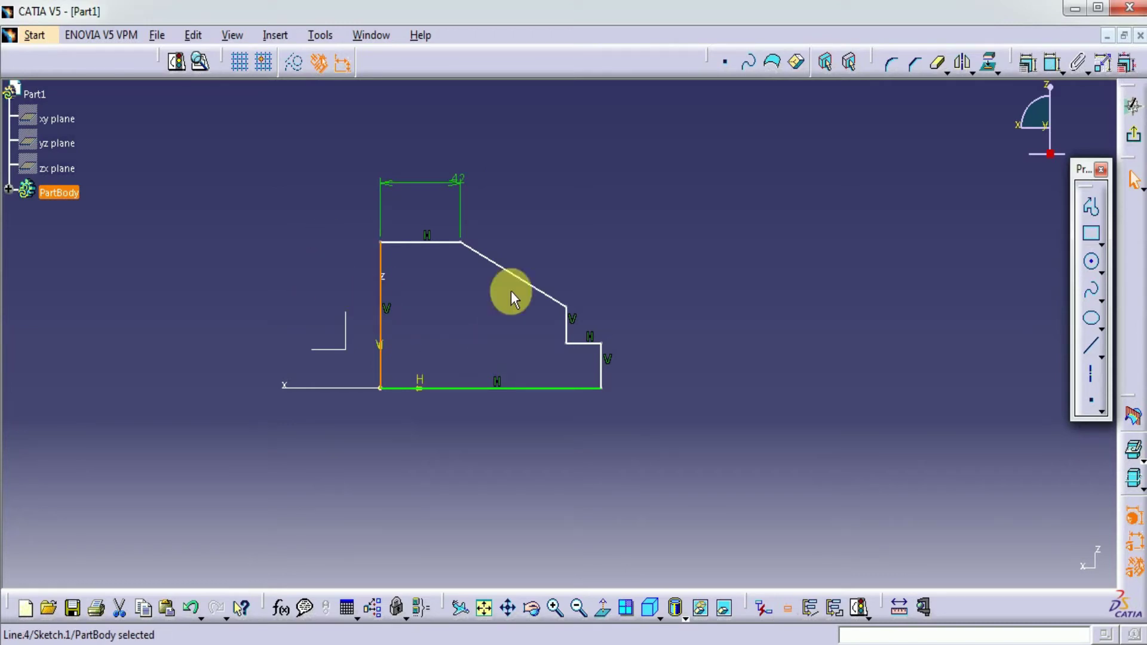
click(629, 258)
Step: Dimension the bottom horizontal edge of the profile and set its length to 65 mm
click(1053, 62)
click(529, 389)
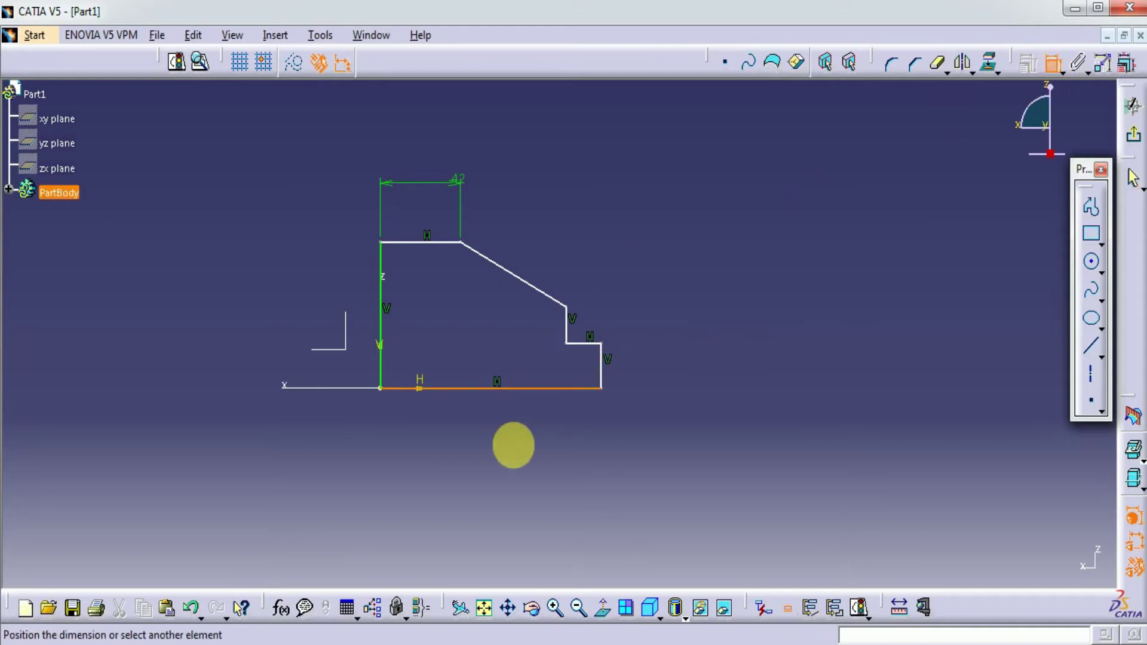
click(508, 459)
double_click(507, 459)
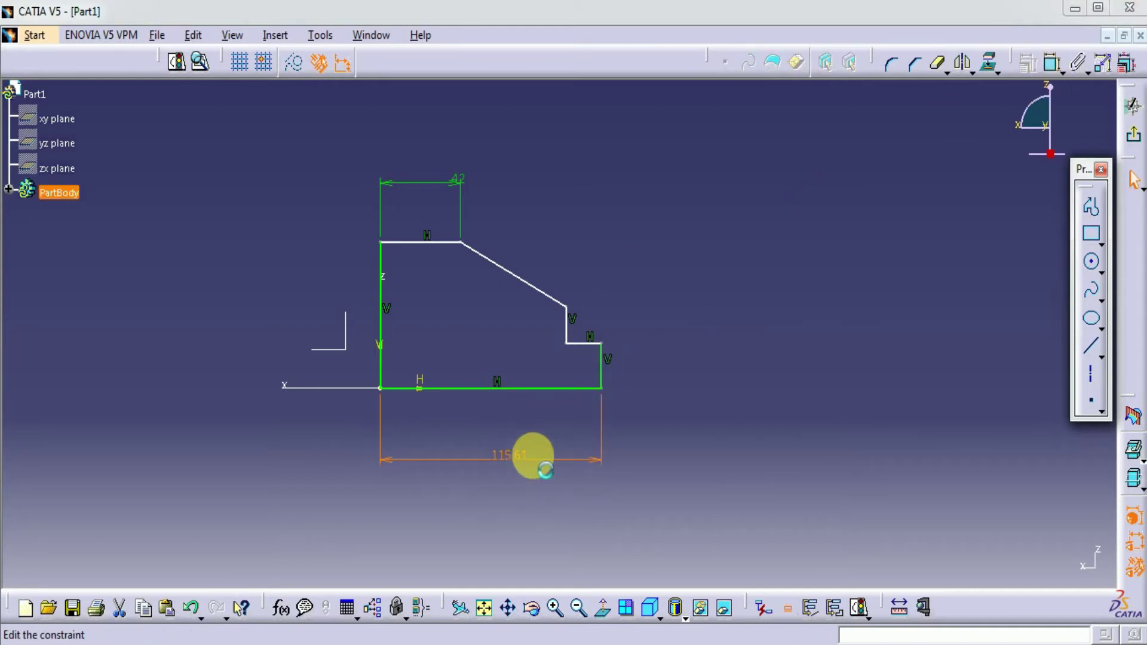
text(65)
key(Return)
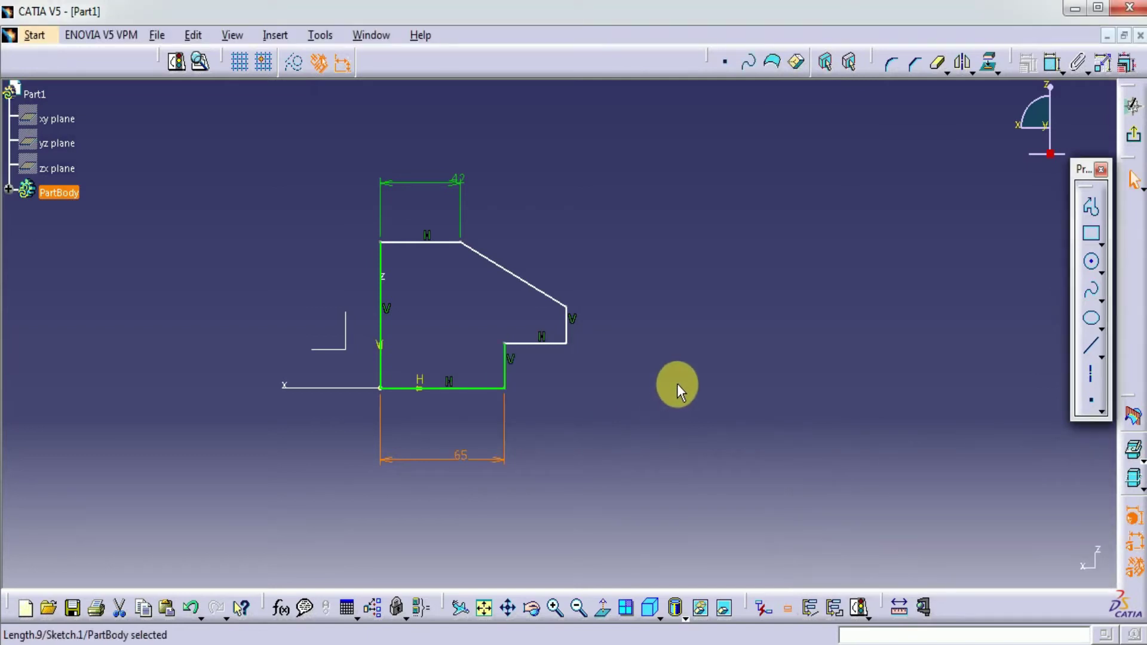
Step: Delete the 65 mm length dimension from the profile's bottom edge
click(1053, 61)
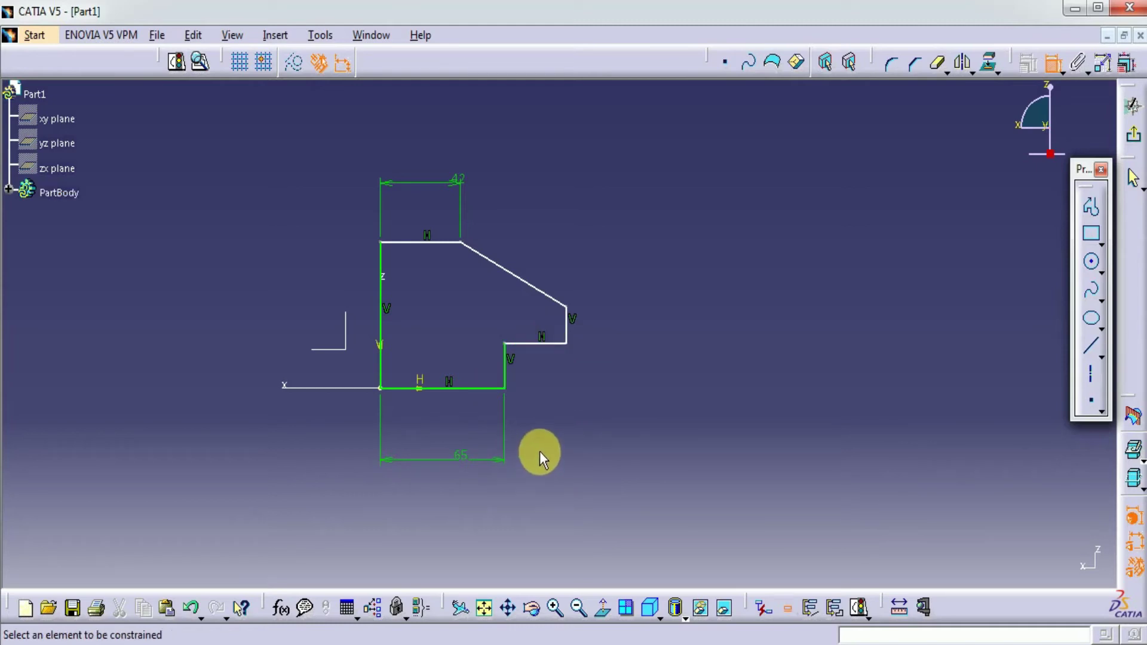
double_click(457, 456)
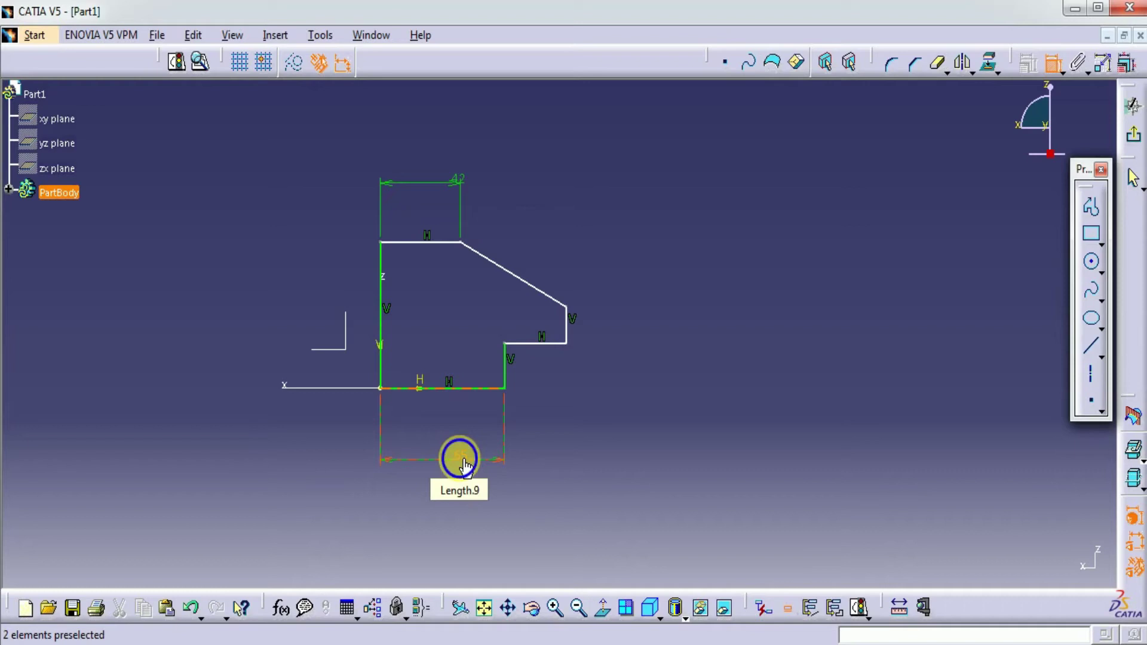
right_click(466, 468)
click(493, 442)
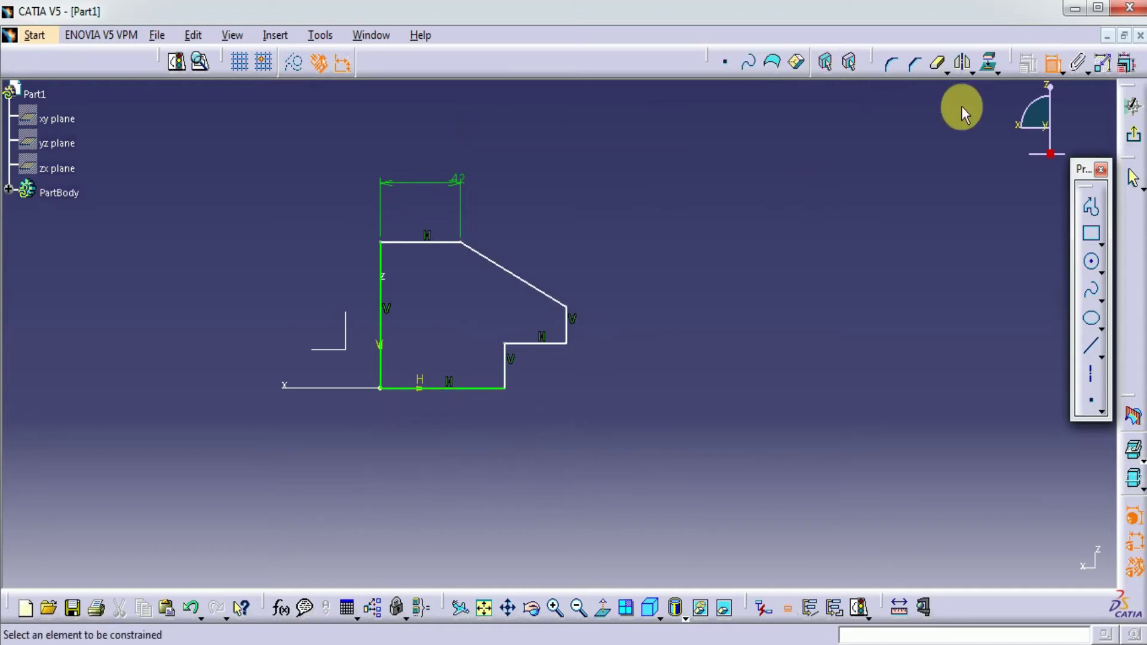
Step: Dimension the distance between the left edge and the short outer right vertical edge, and set it to 65 mm
click(566, 326)
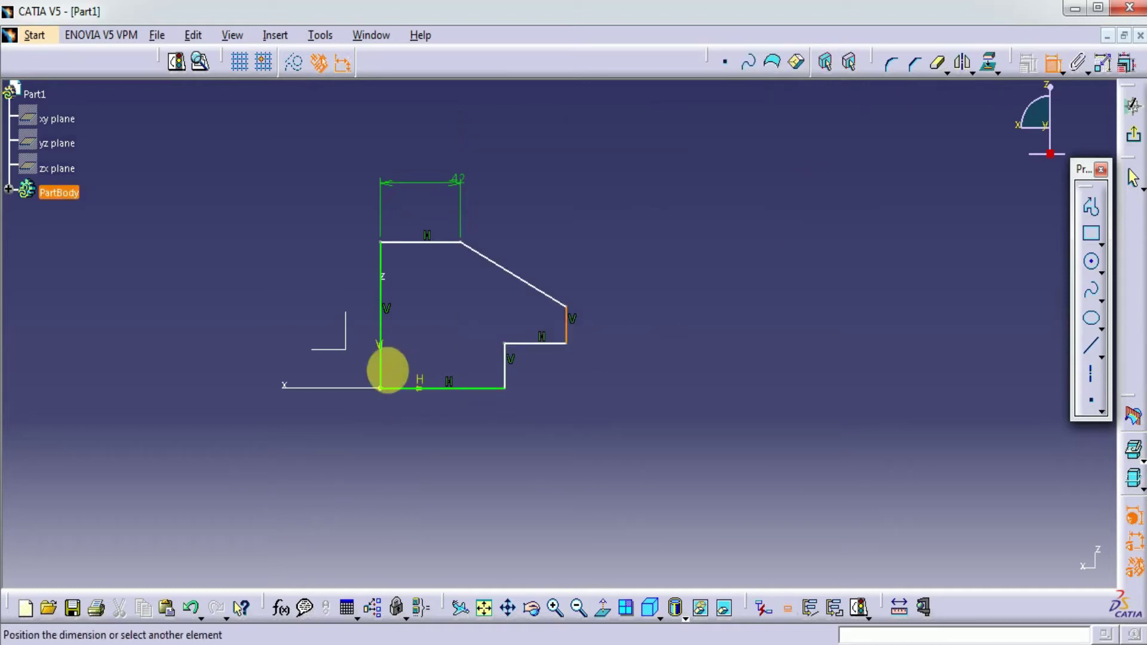
click(380, 373)
click(461, 438)
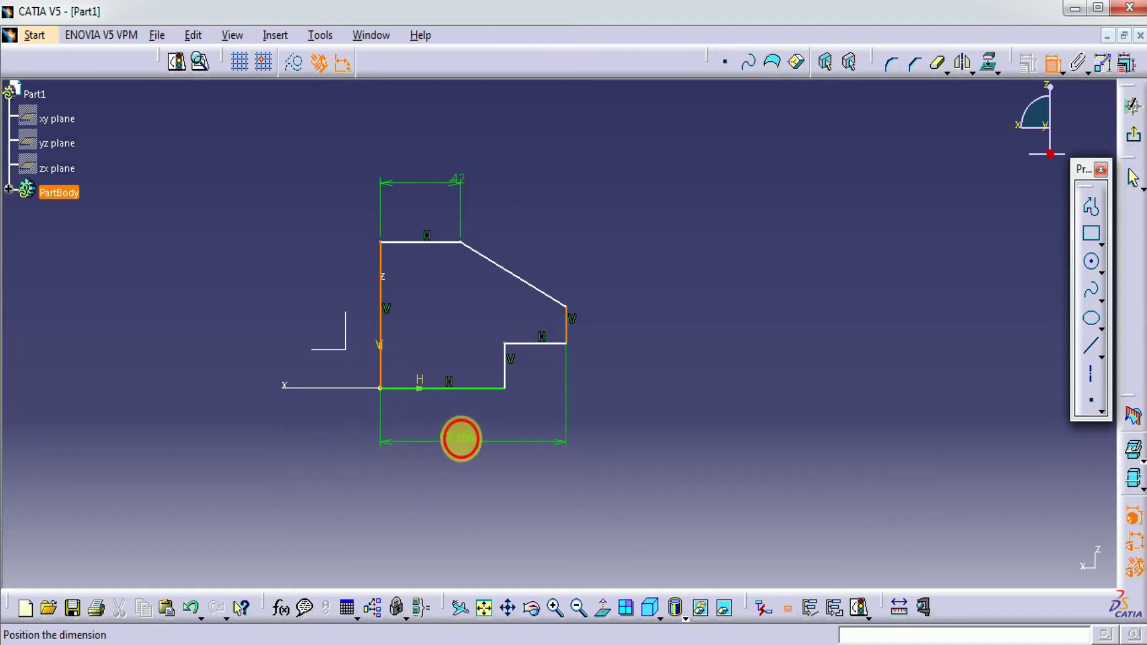
double_click(461, 438)
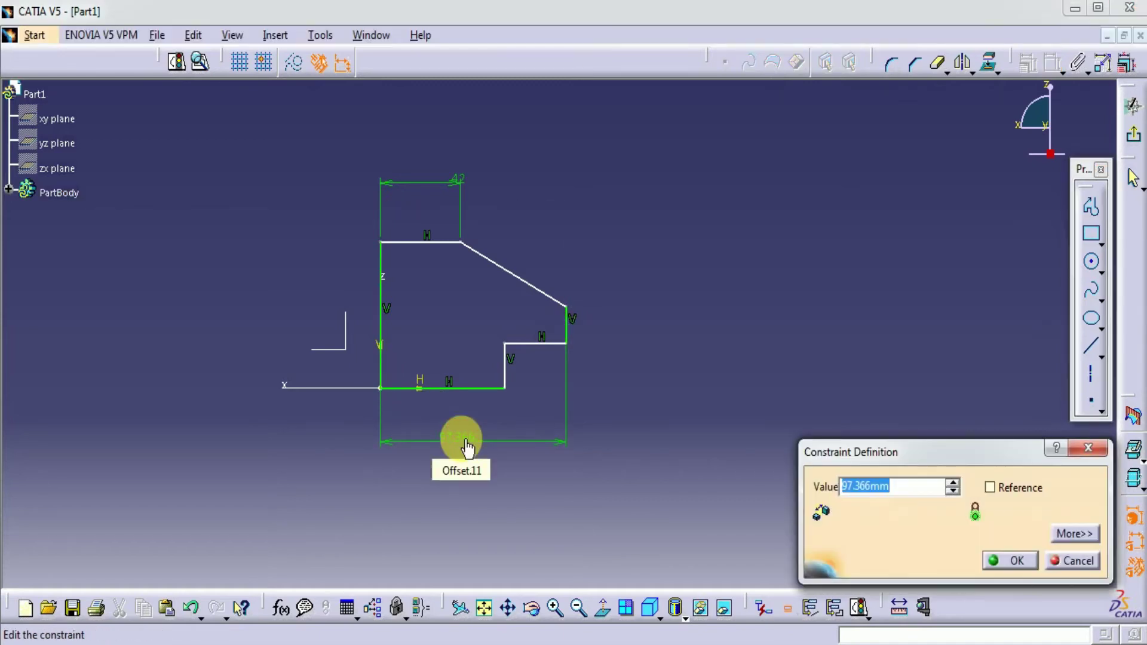
text(65)
key(Return)
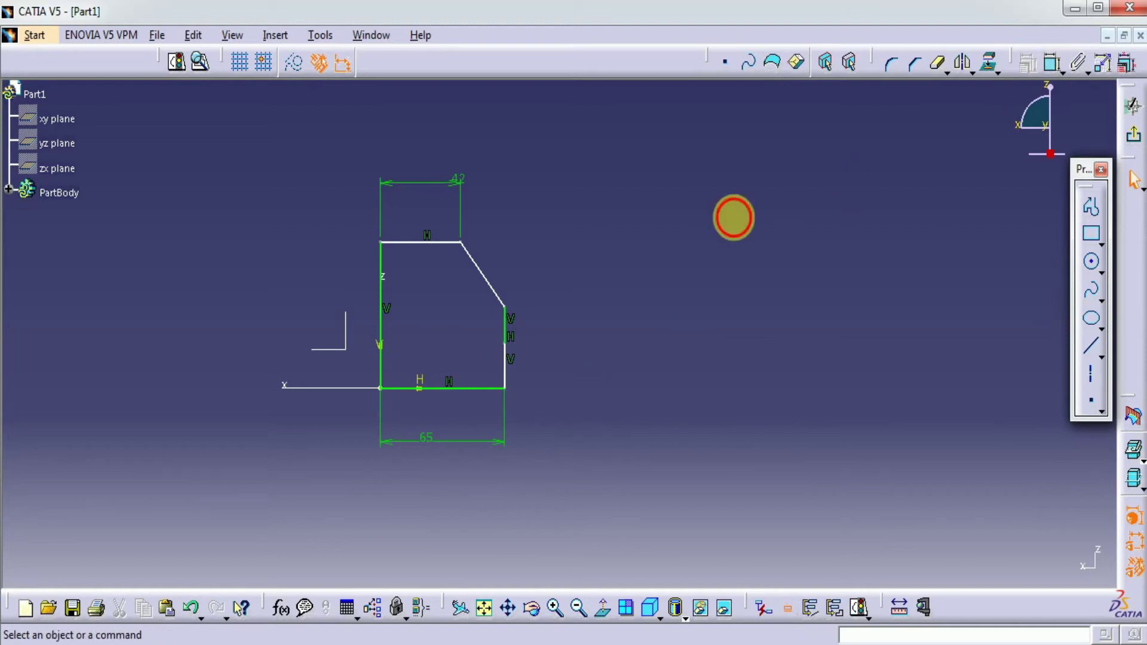
Step: Move the lower right vertical edge inward to reopen the notch, and set the notch's horizontal edge to 15 mm
click(505, 329)
drag(507, 373, 465, 377)
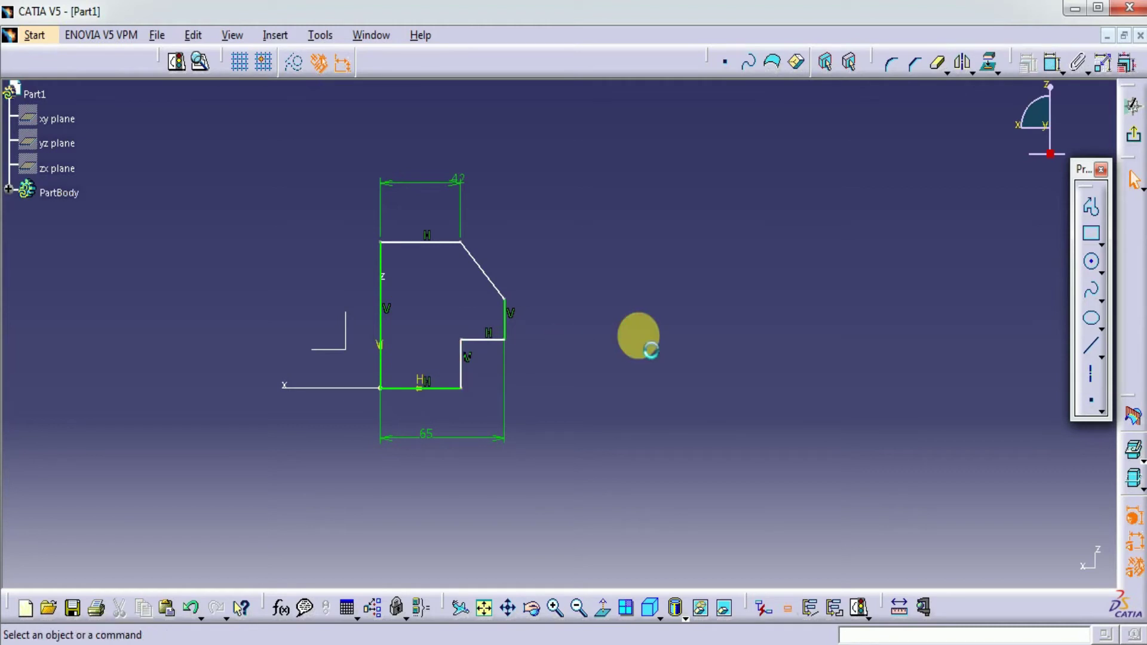
click(1050, 64)
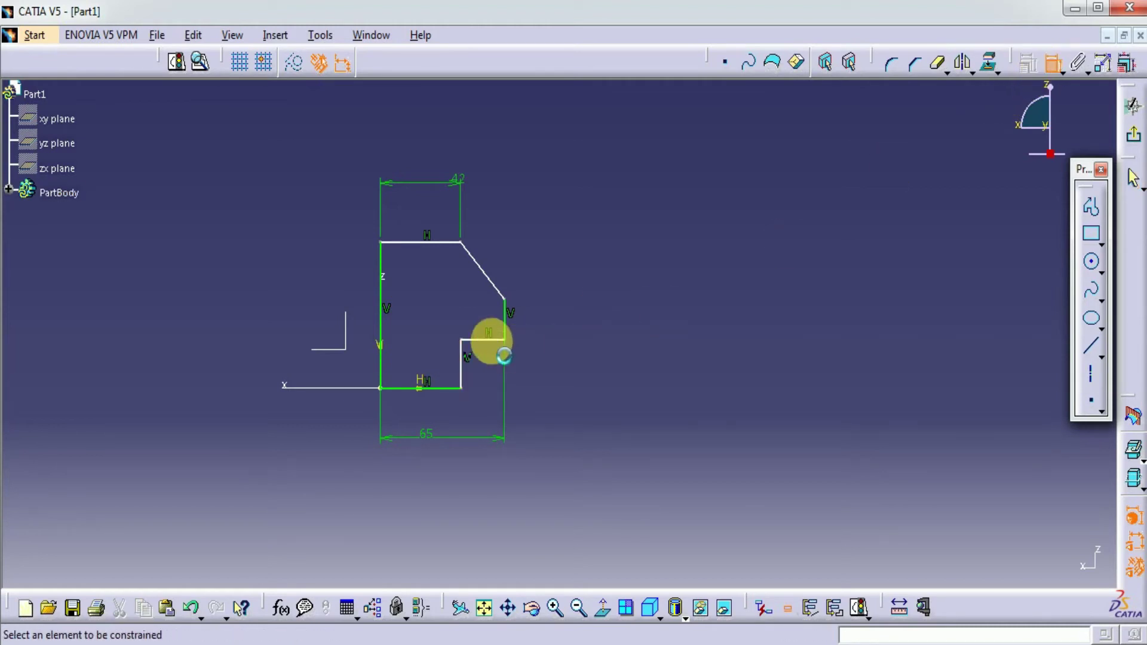
click(490, 340)
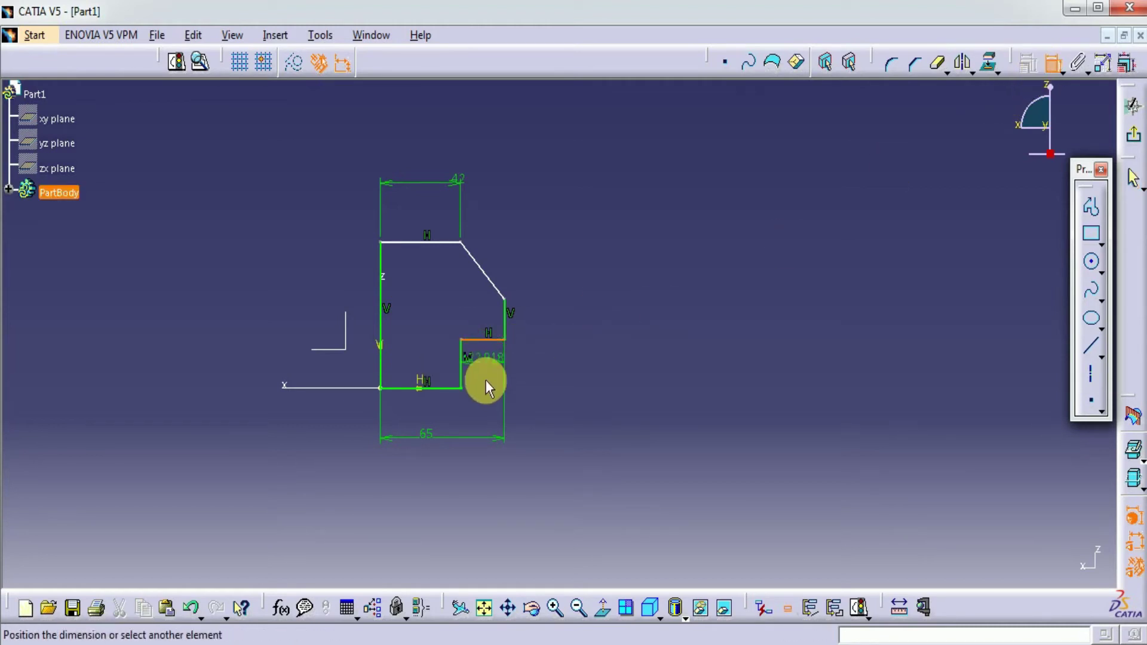
click(483, 411)
double_click(483, 409)
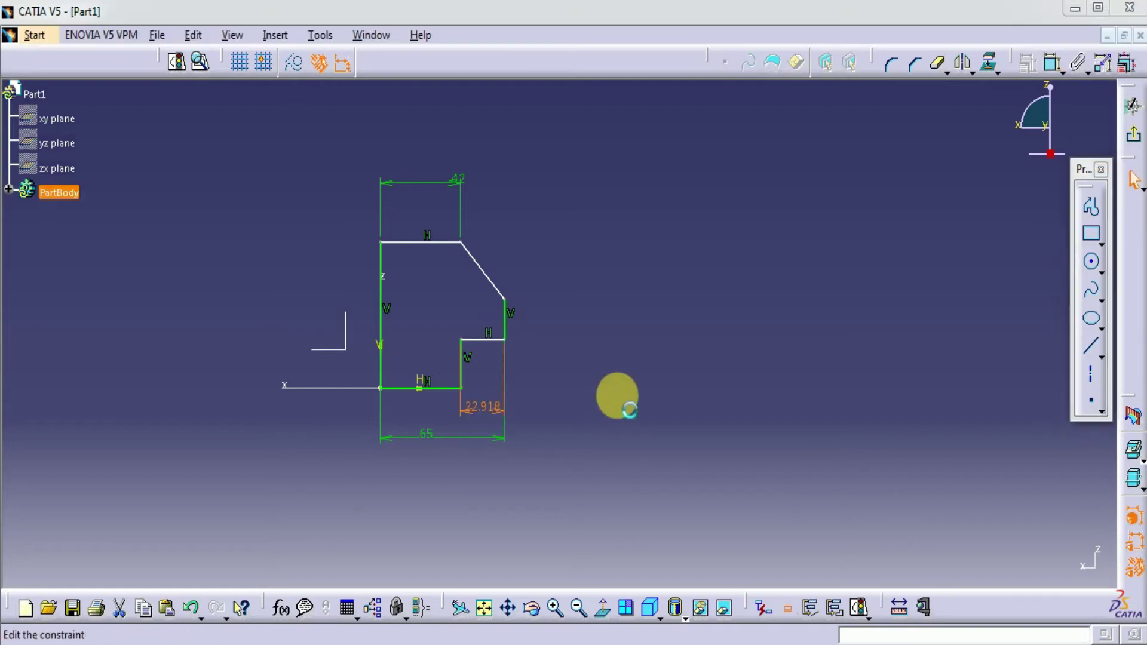
text(15)
key(Return)
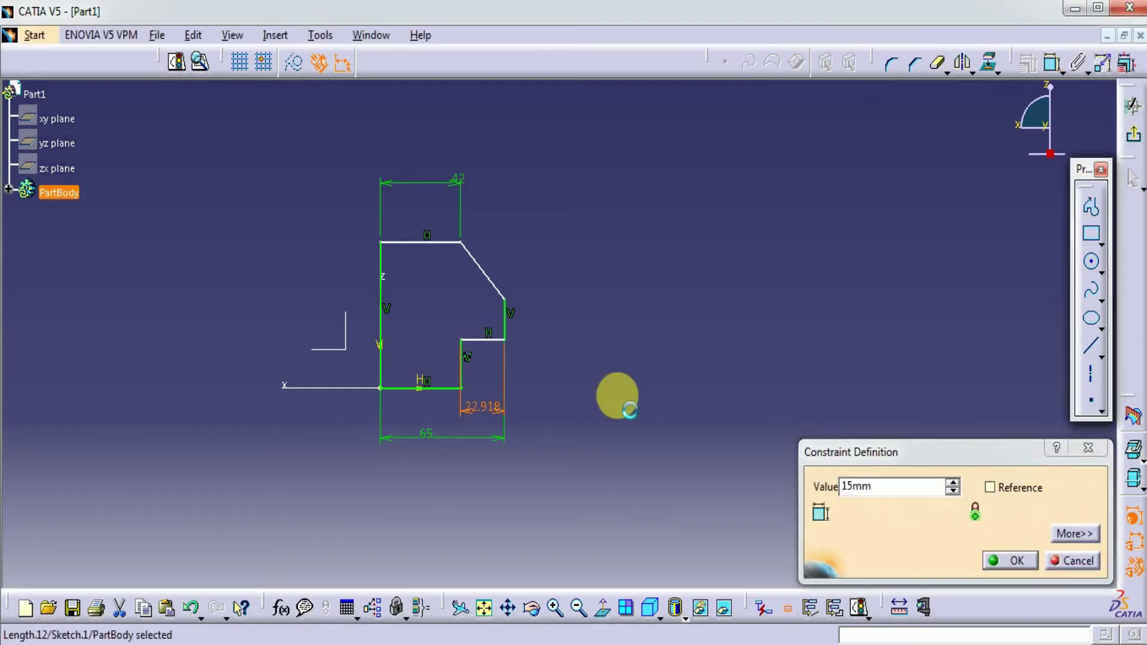
Step: Dimension the notch's short vertical edge and set its height to 8 mm
click(476, 376)
click(1027, 62)
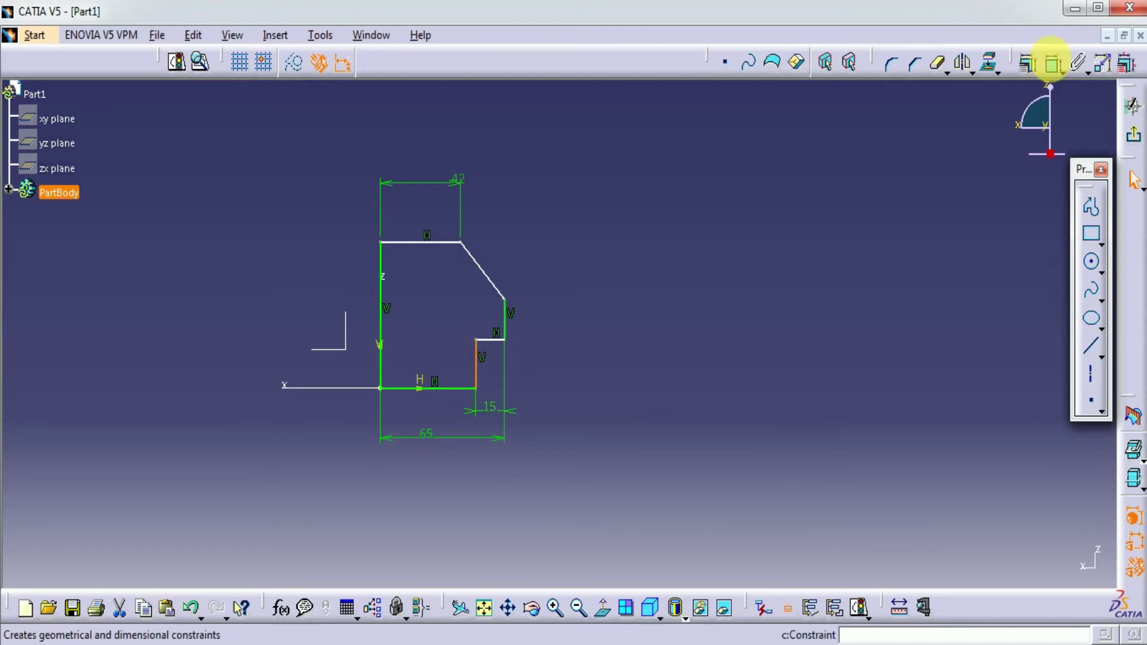
click(618, 361)
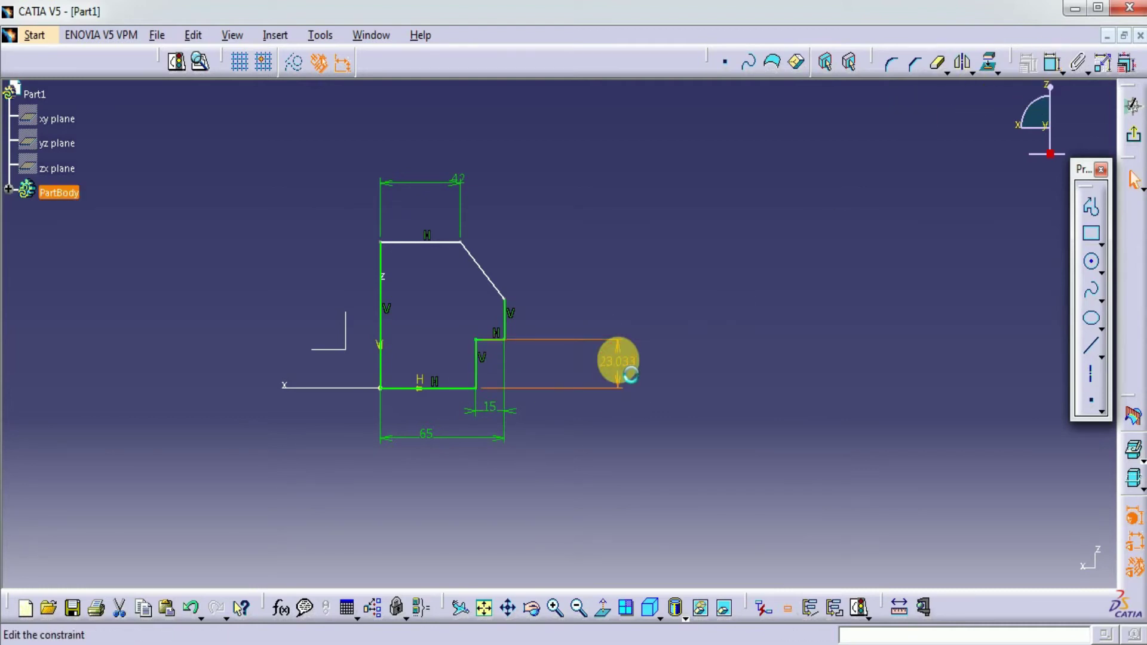
double_click(618, 360)
text(8)
key(Return)
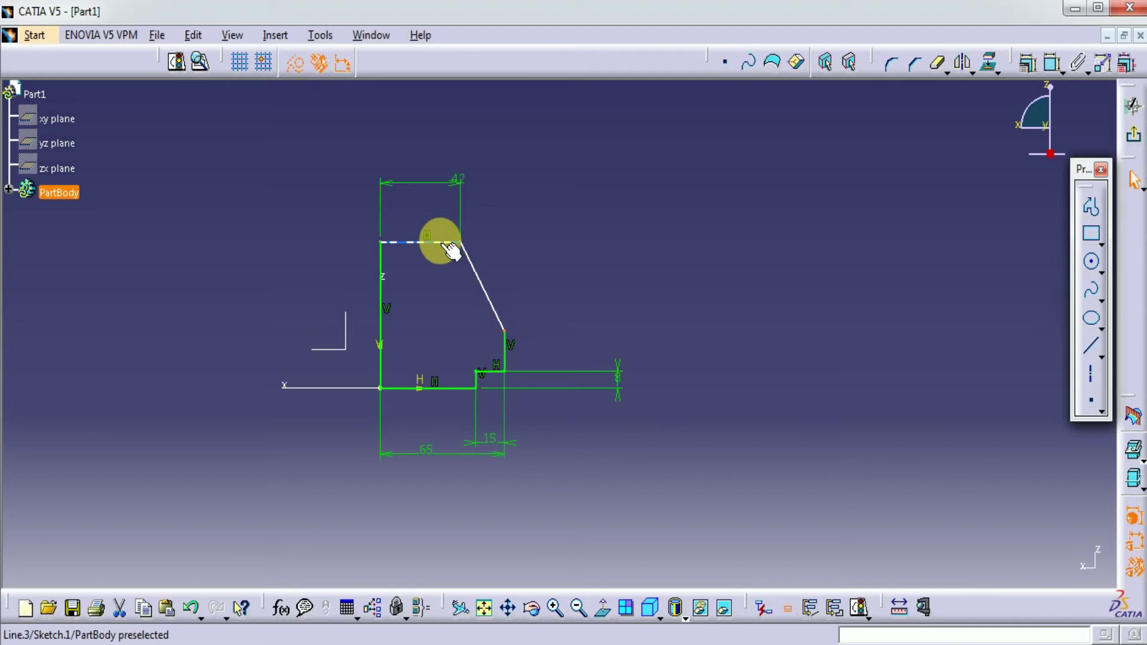
Step: Dimension the vertical distance from the profile's top edge to the chamfer's lower endpoint and set it to 15 mm
click(457, 243)
click(1052, 64)
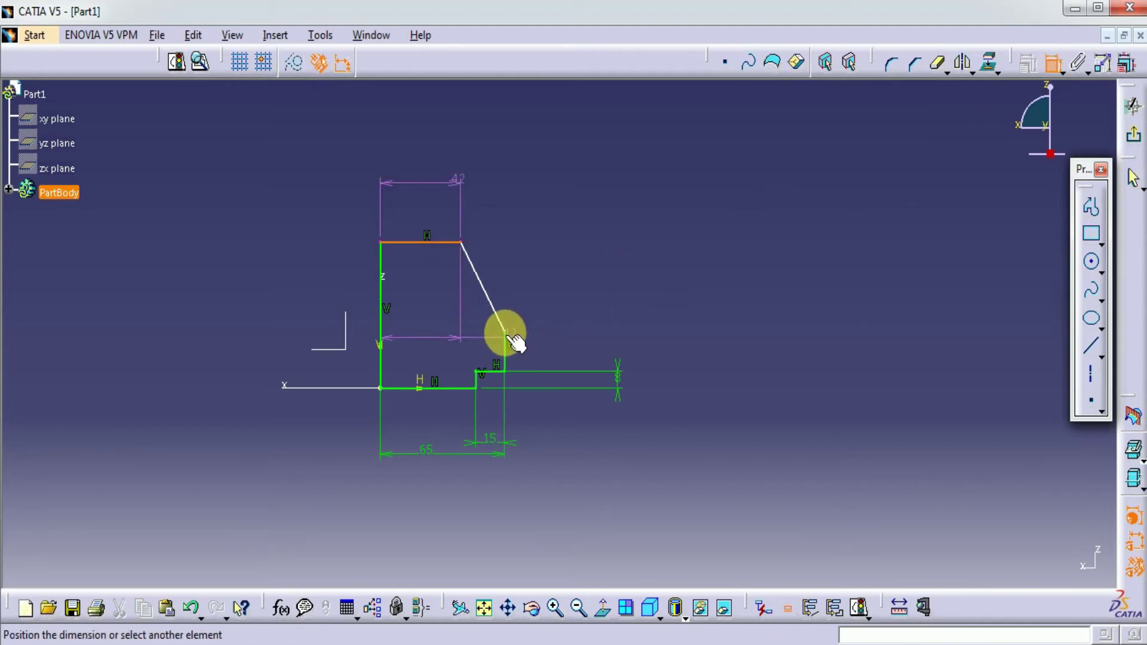
click(505, 330)
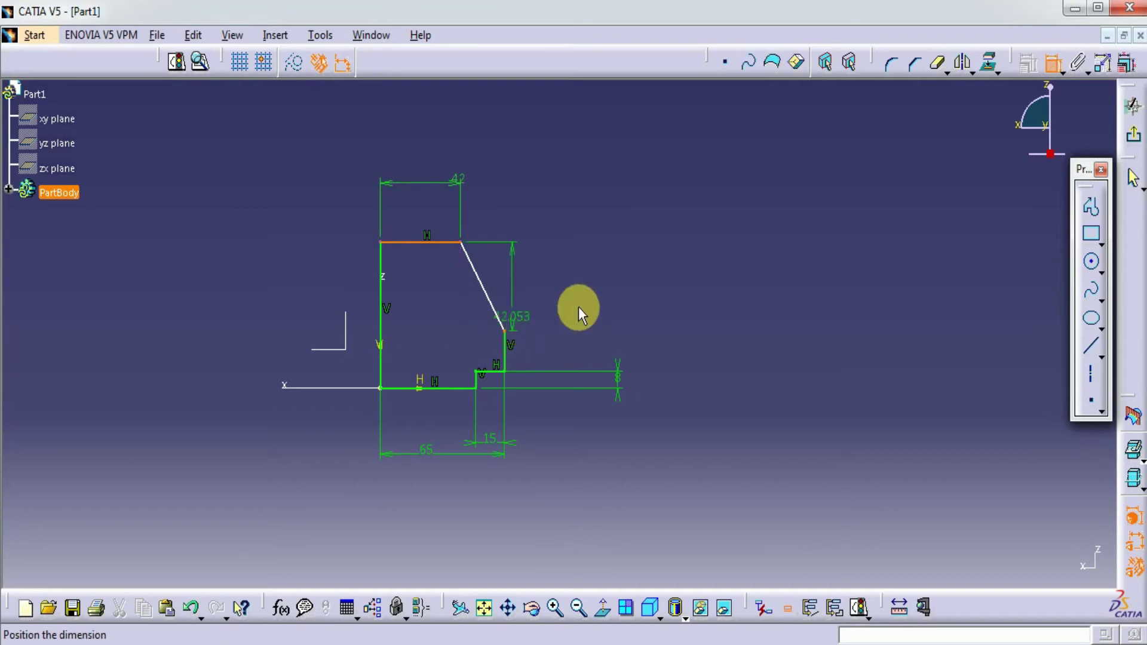
click(602, 289)
double_click(605, 290)
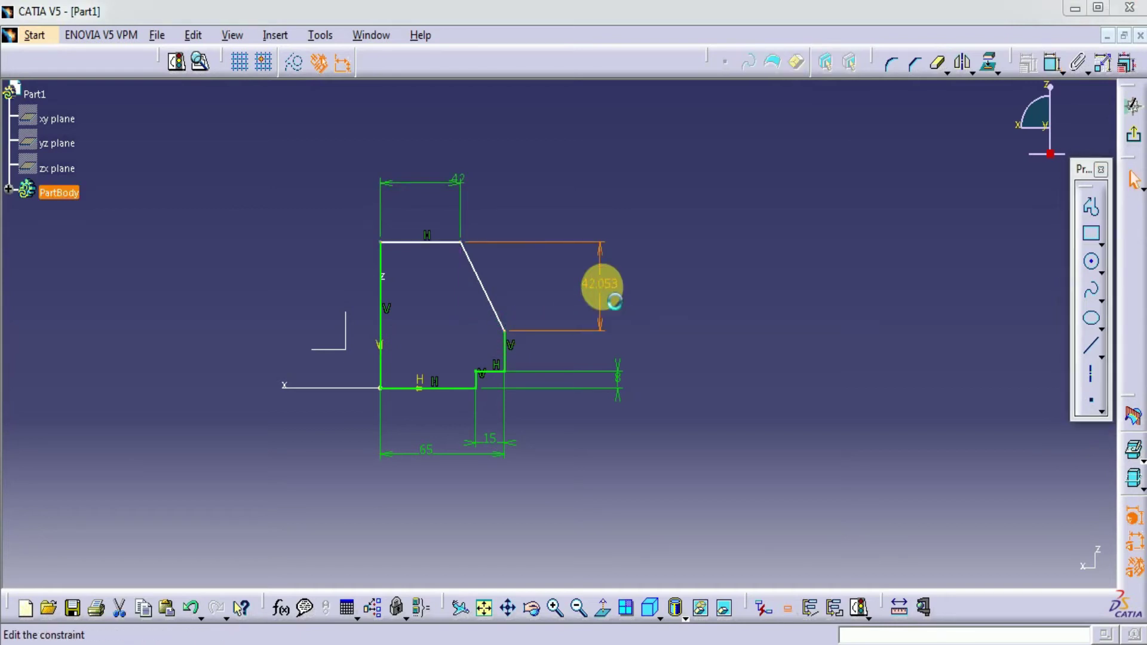
text(15)
key(Return)
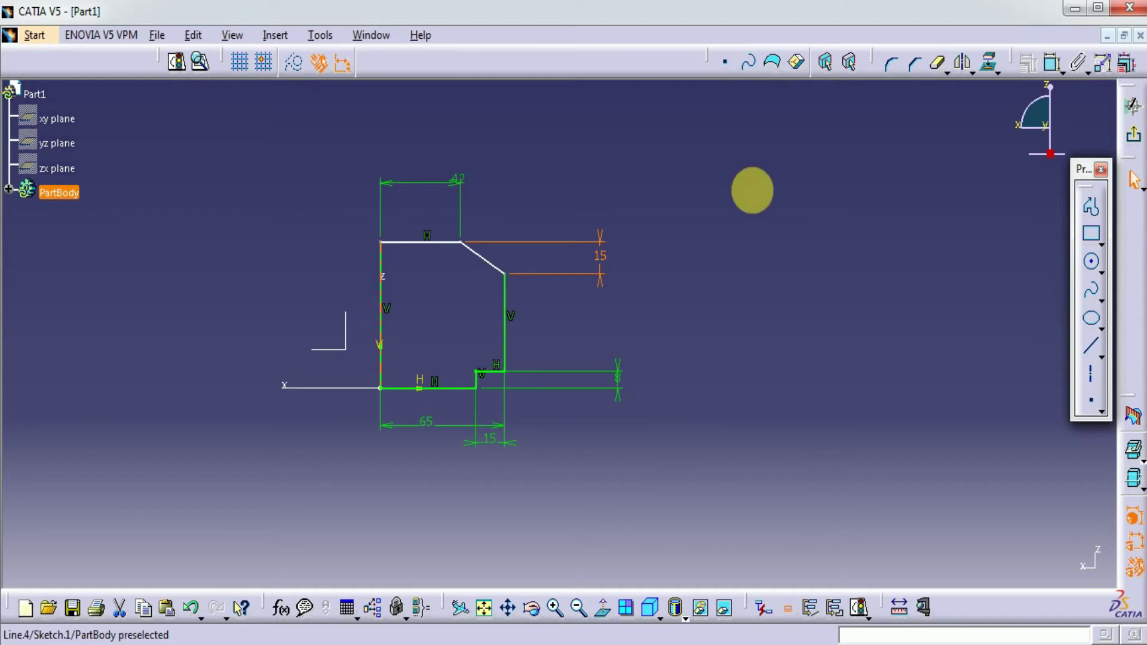
Step: Dimension the profile's left vertical edge and set its length to 32 mm
click(1052, 62)
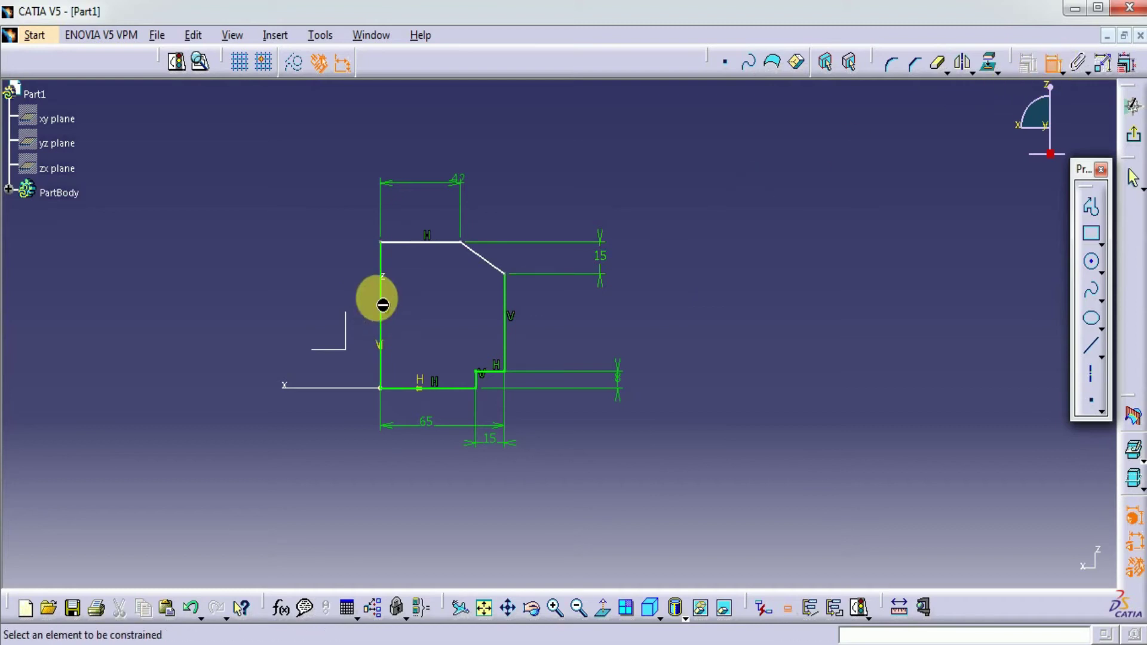
click(381, 294)
click(241, 288)
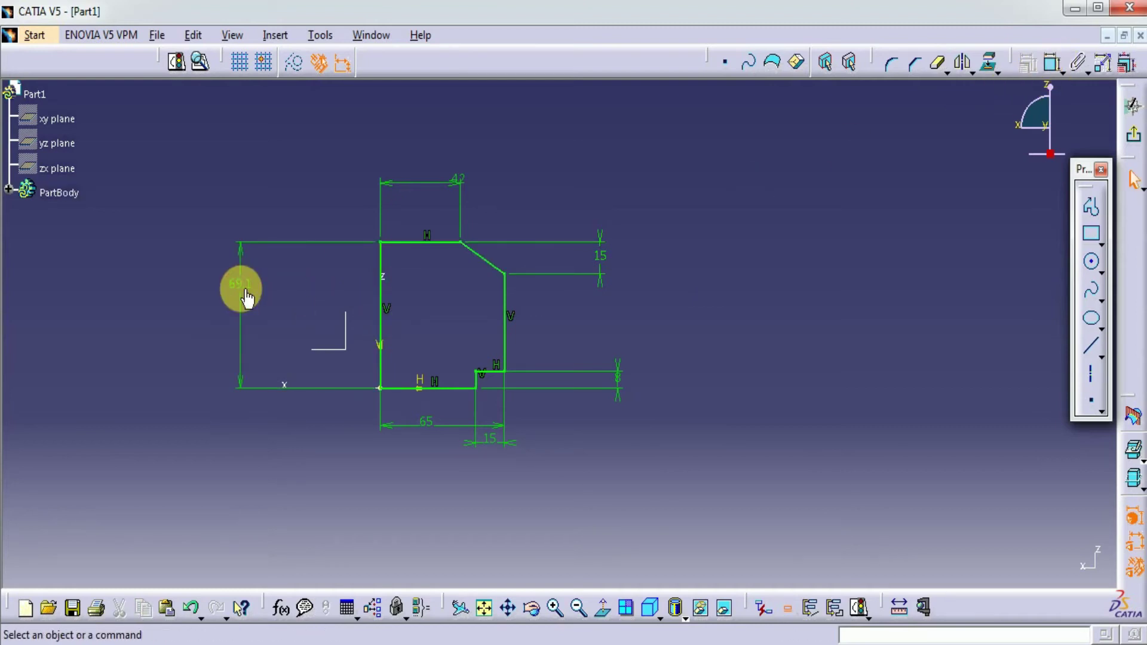
double_click(245, 293)
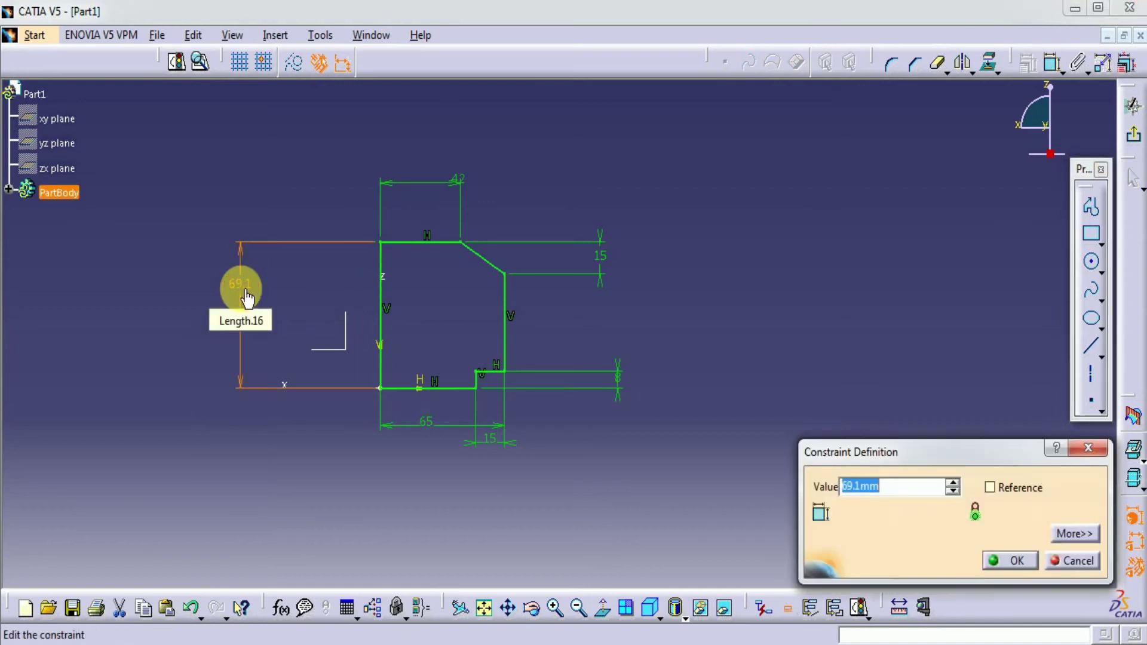
text(30)
key(Return)
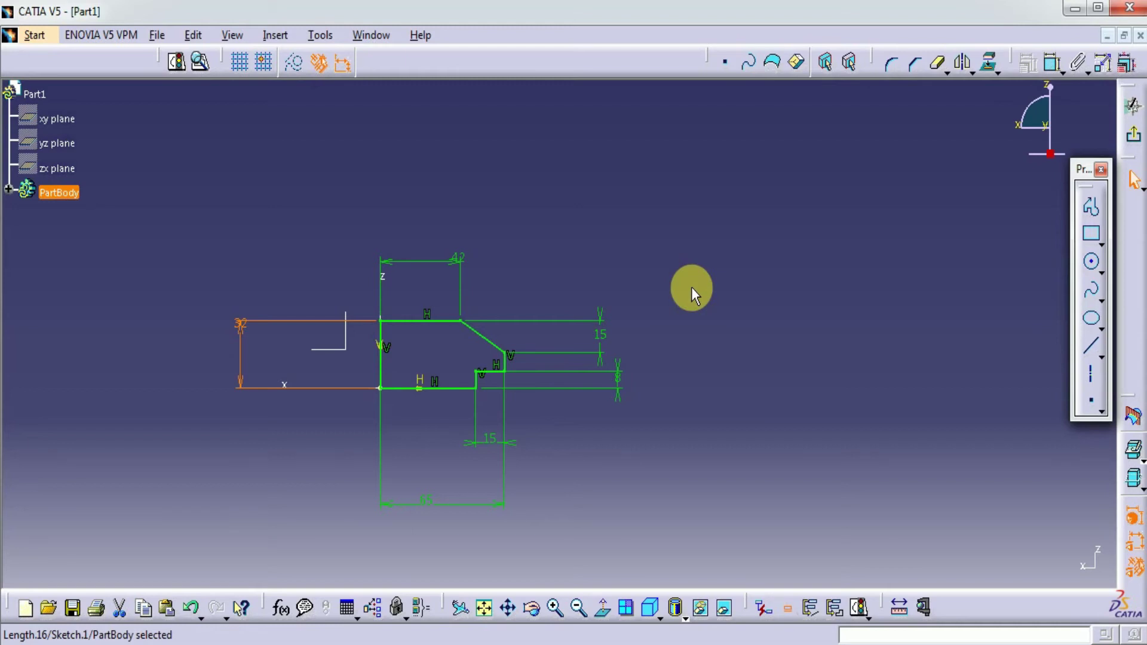
Step: Exit the sketch and extrude the stepped profile as a 35 mm pad
click(1134, 136)
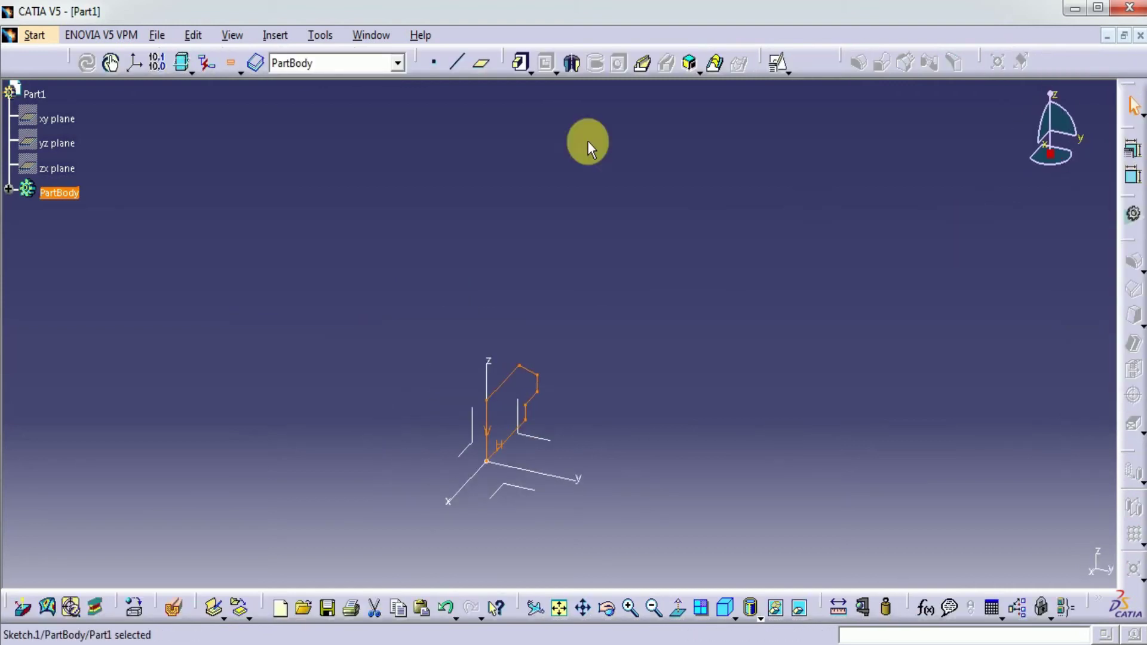
click(521, 62)
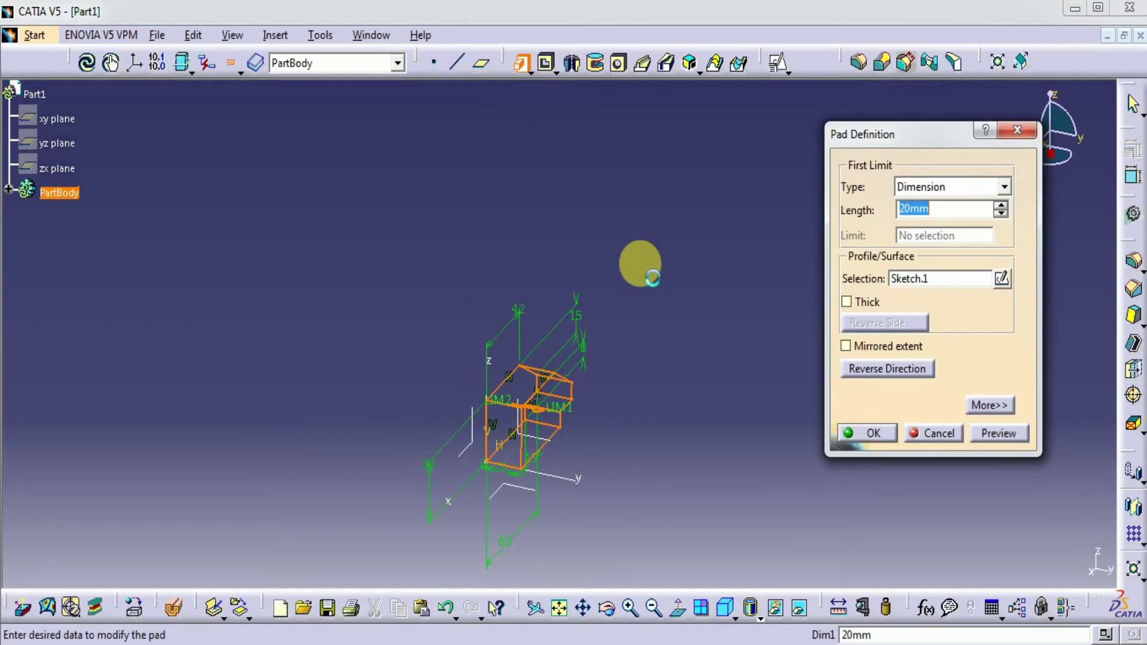
text(35)
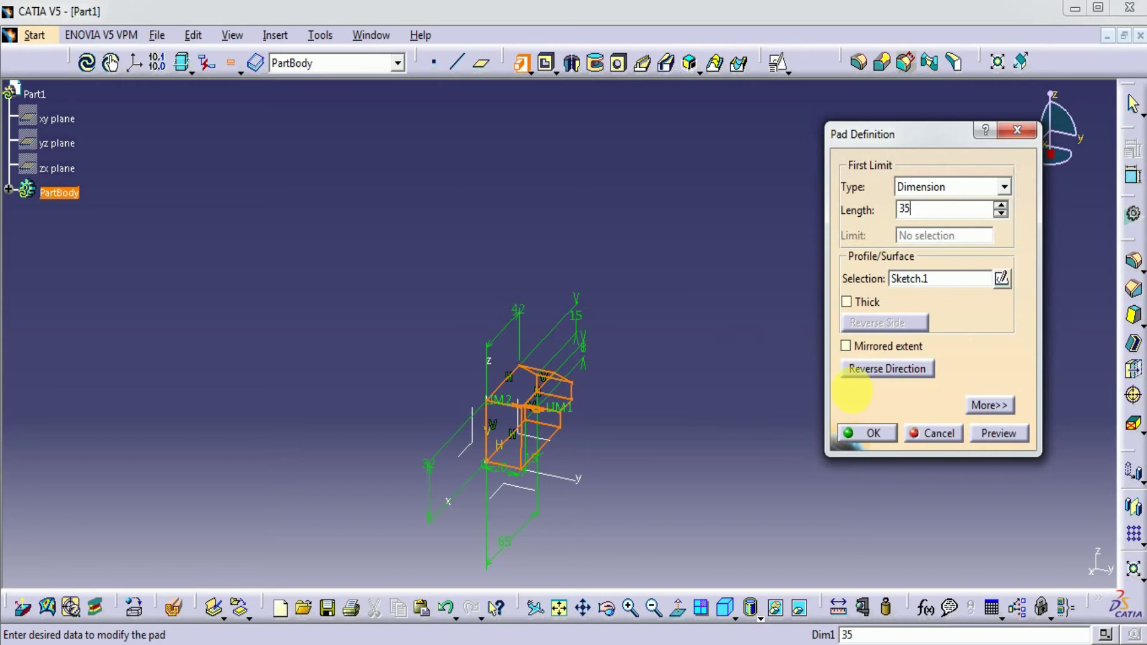
click(998, 434)
click(869, 434)
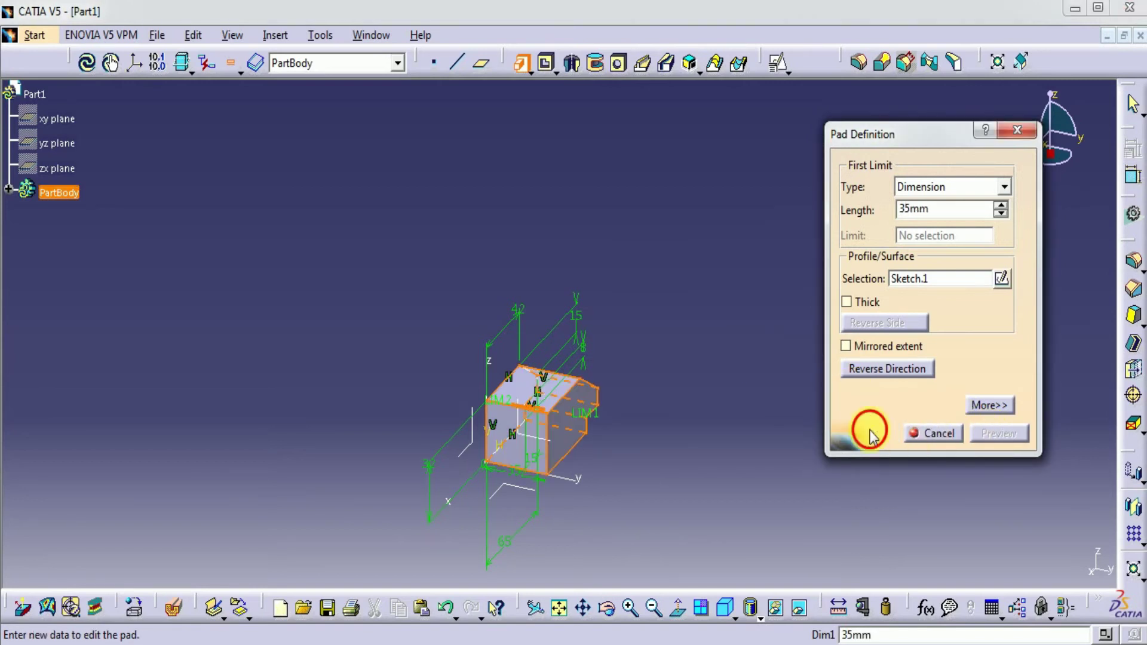
Step: Create a positioned sketch on the pad's flat top face with both the H and V directions reversed
middle_drag(769, 389, 678, 507)
click(482, 396)
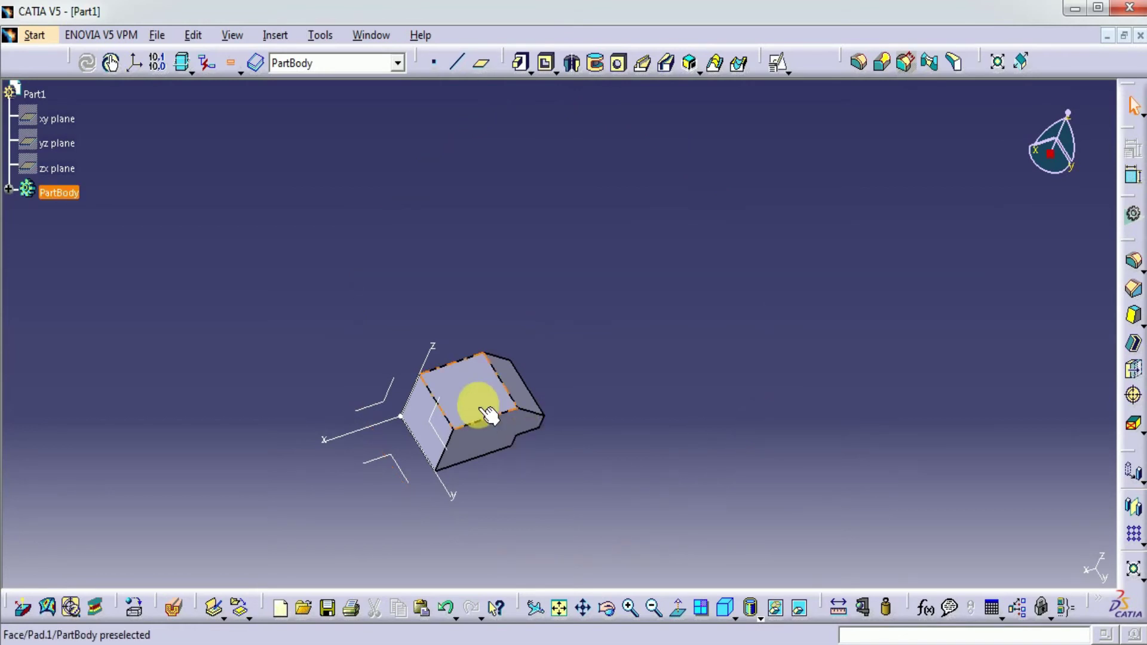
click(776, 63)
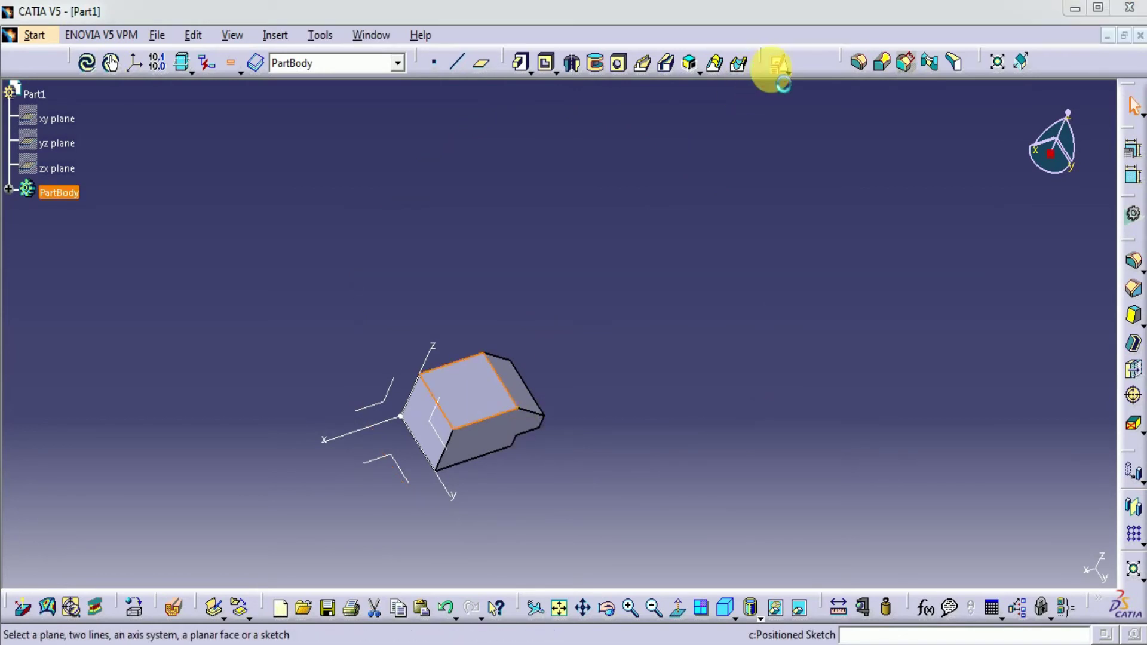
click(940, 529)
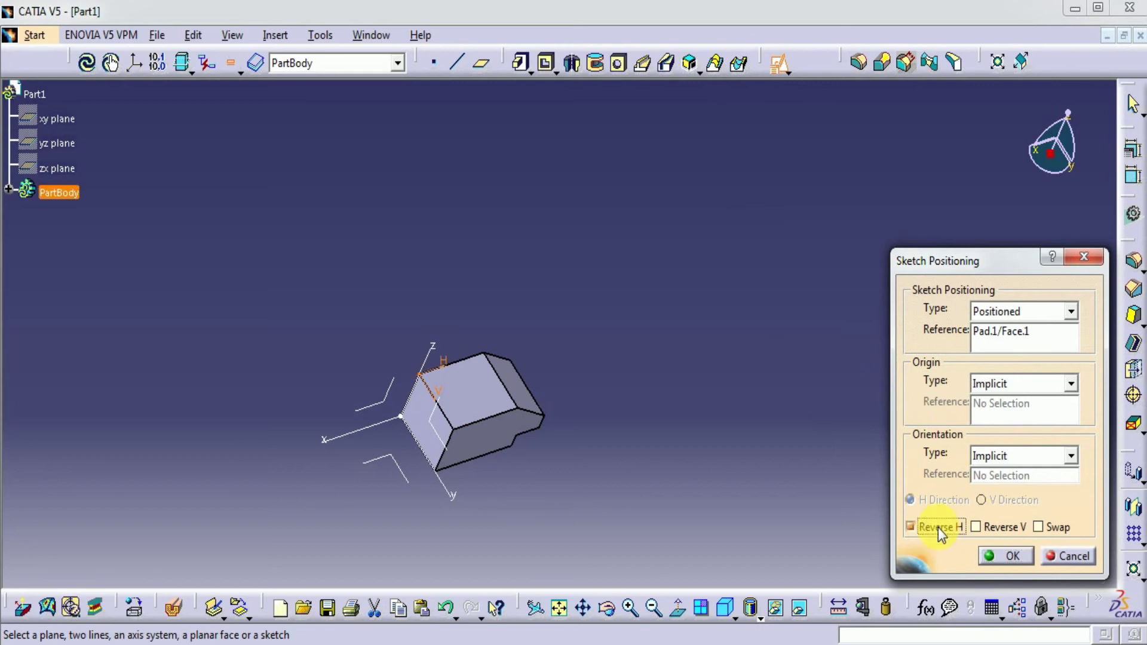
click(1053, 528)
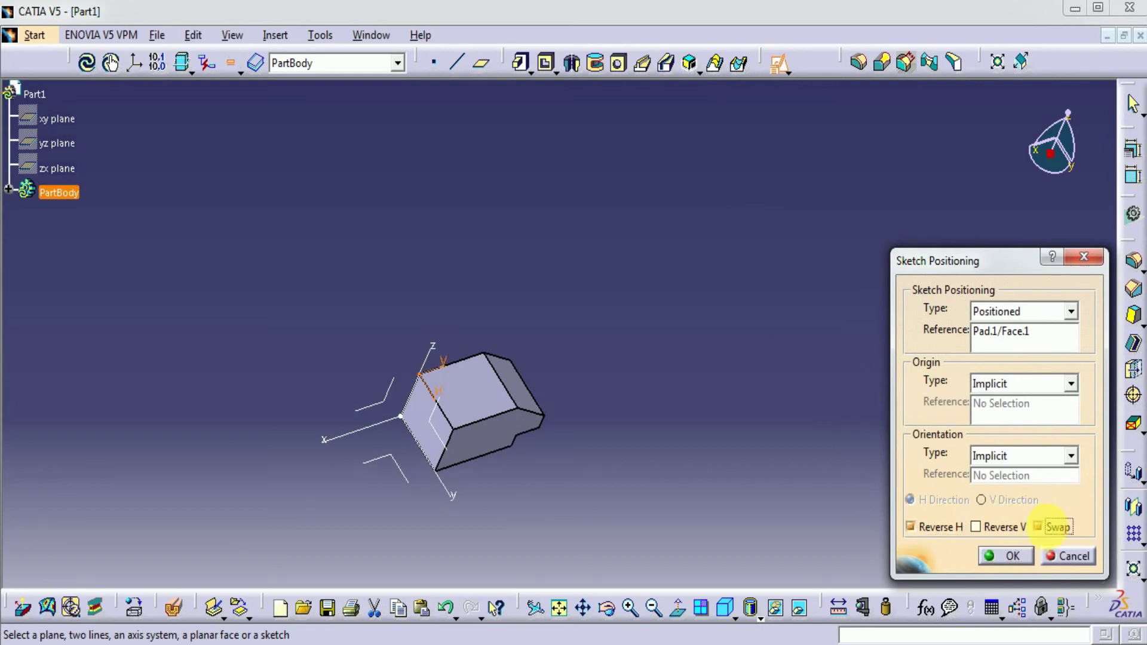
click(1010, 528)
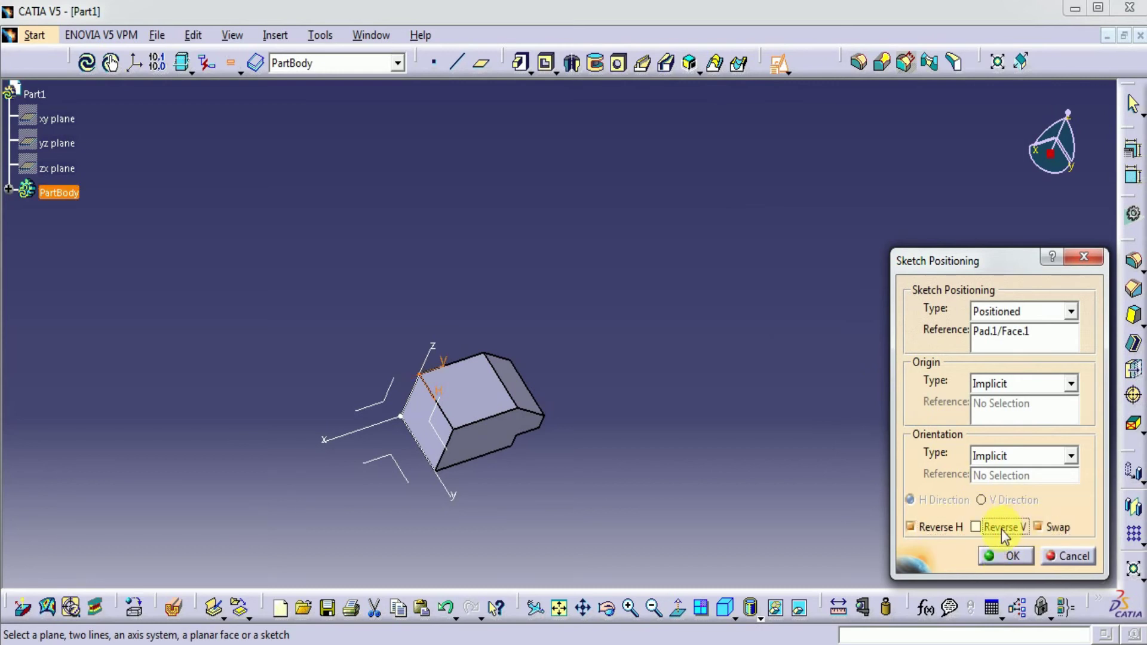
click(1055, 528)
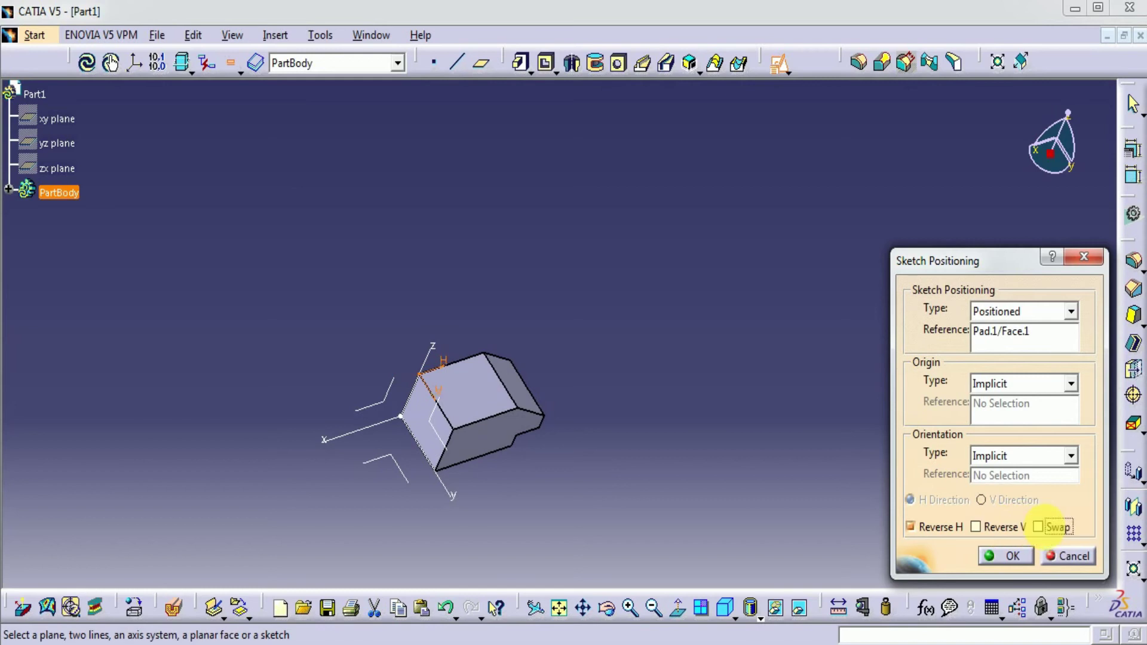
click(942, 528)
click(989, 529)
click(1009, 556)
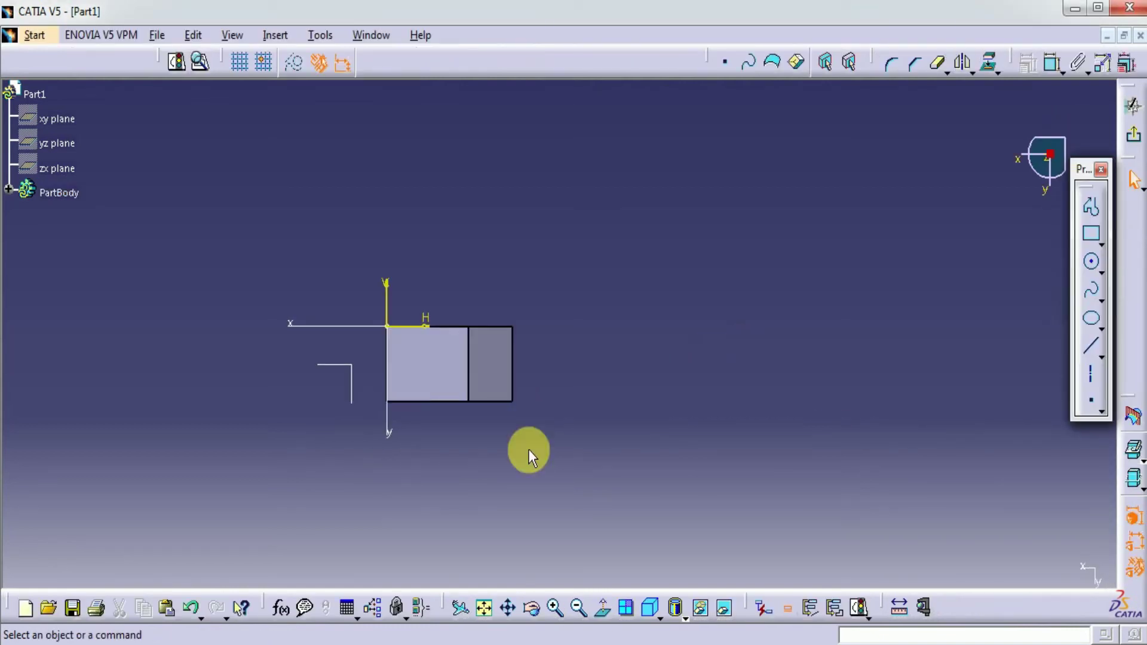
Step: Sketch a closed right triangle about 17 mm wide and 17.5 mm high on the top face, near its left edge
middle_drag(459, 471, 481, 269)
mouse_move(641, 375)
middle_down()
mouse_move(761, 318)
mouse_move(762, 335)
middle_up()
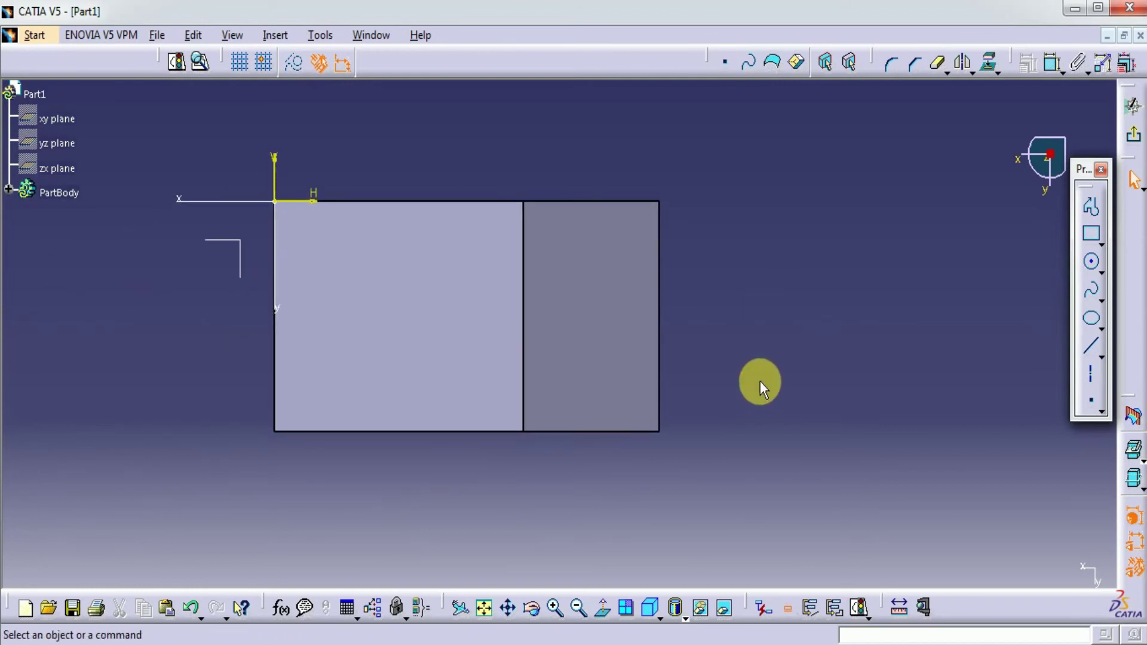
click(1091, 206)
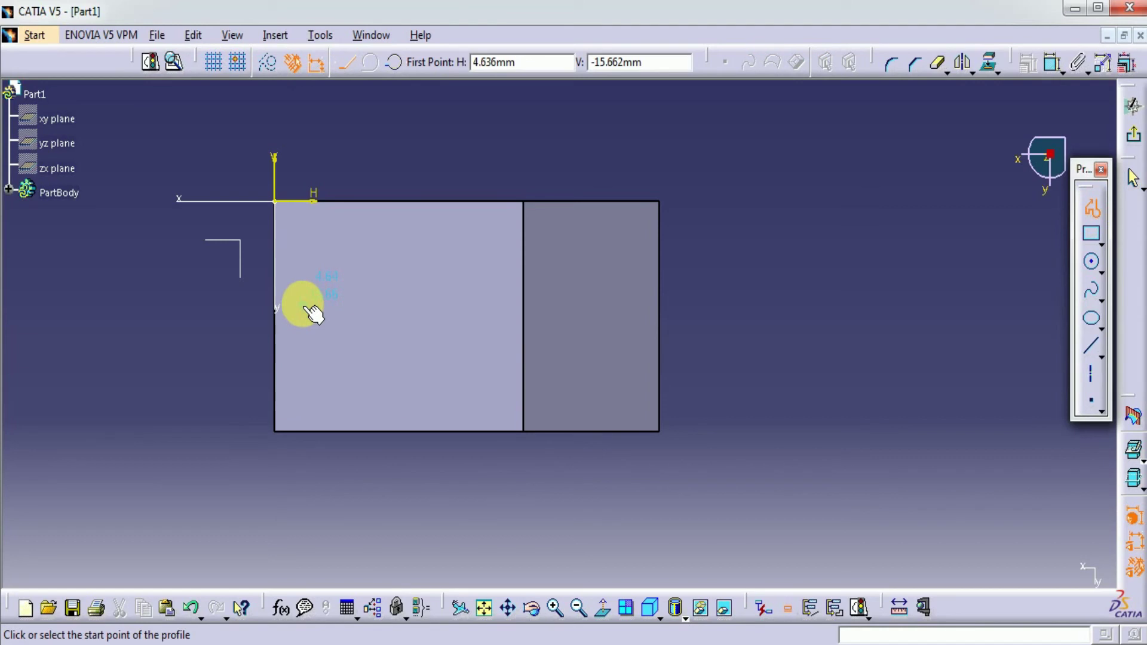
click(300, 384)
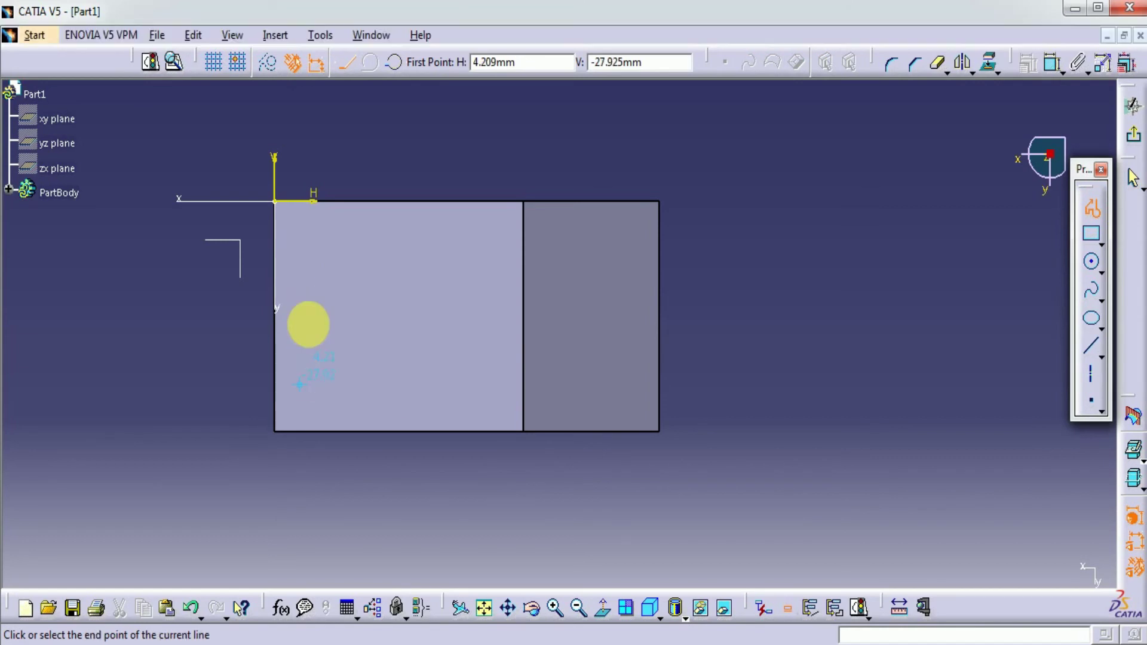
click(300, 271)
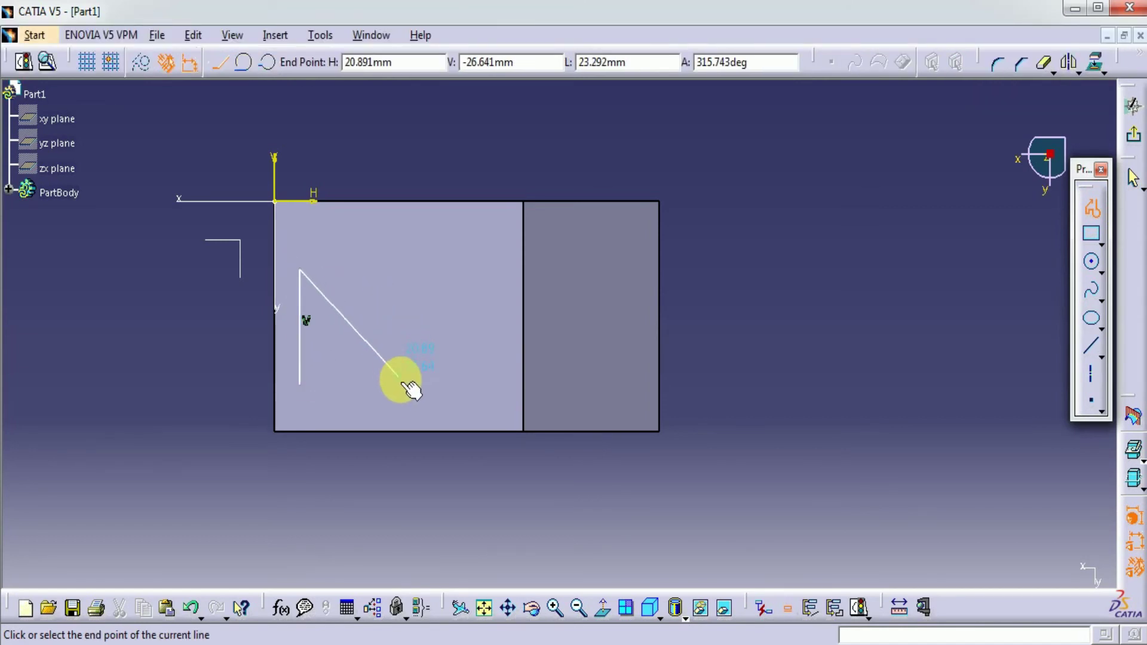
click(400, 385)
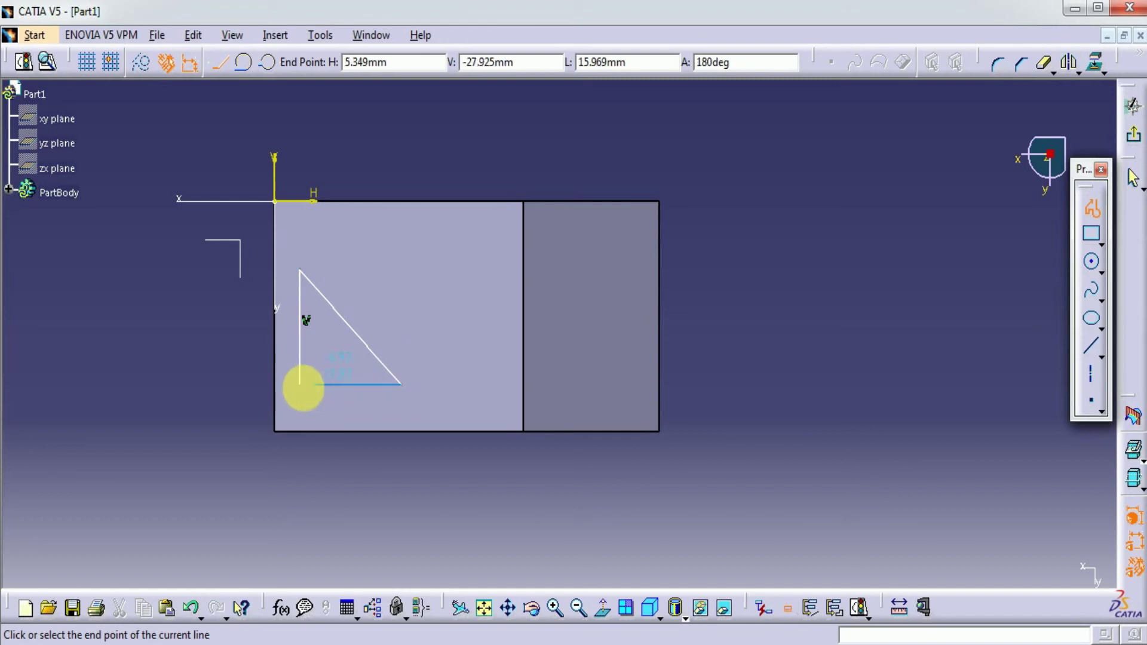
click(301, 384)
click(815, 170)
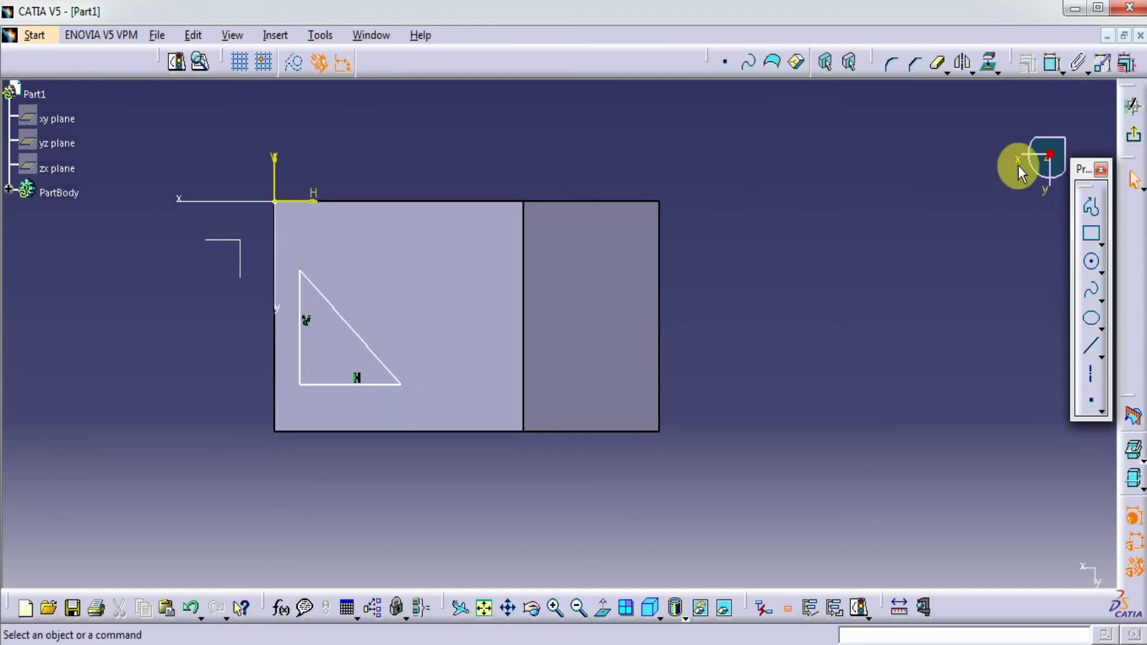
Step: Dimension the triangle's horizontal edge and set its length to 25 mm
click(1038, 73)
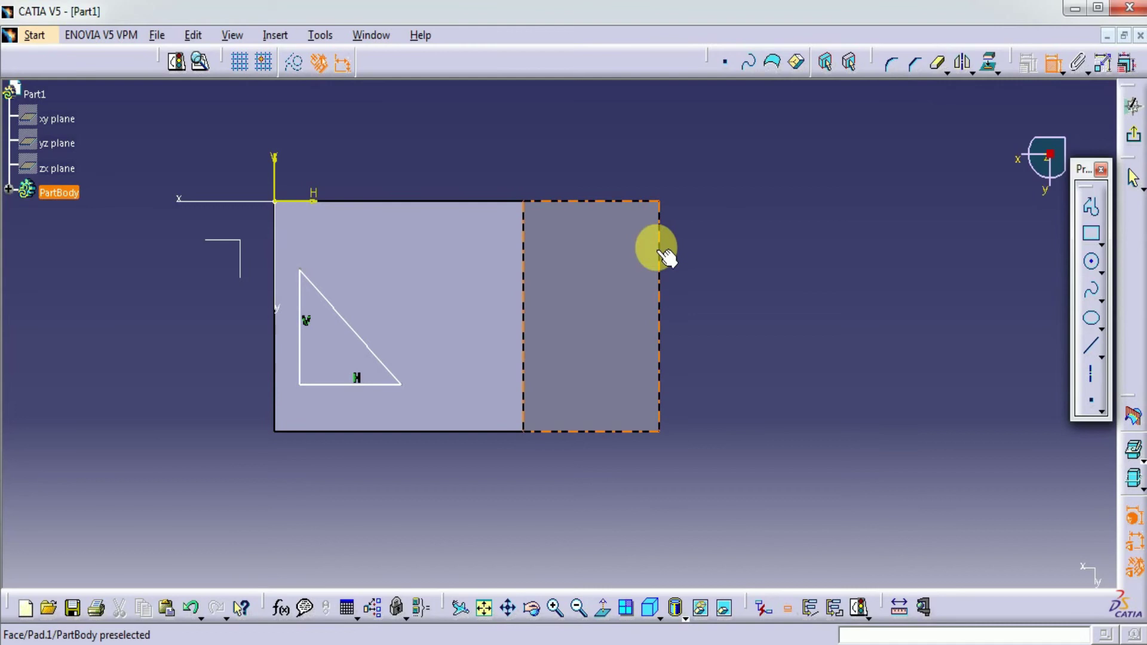
click(382, 387)
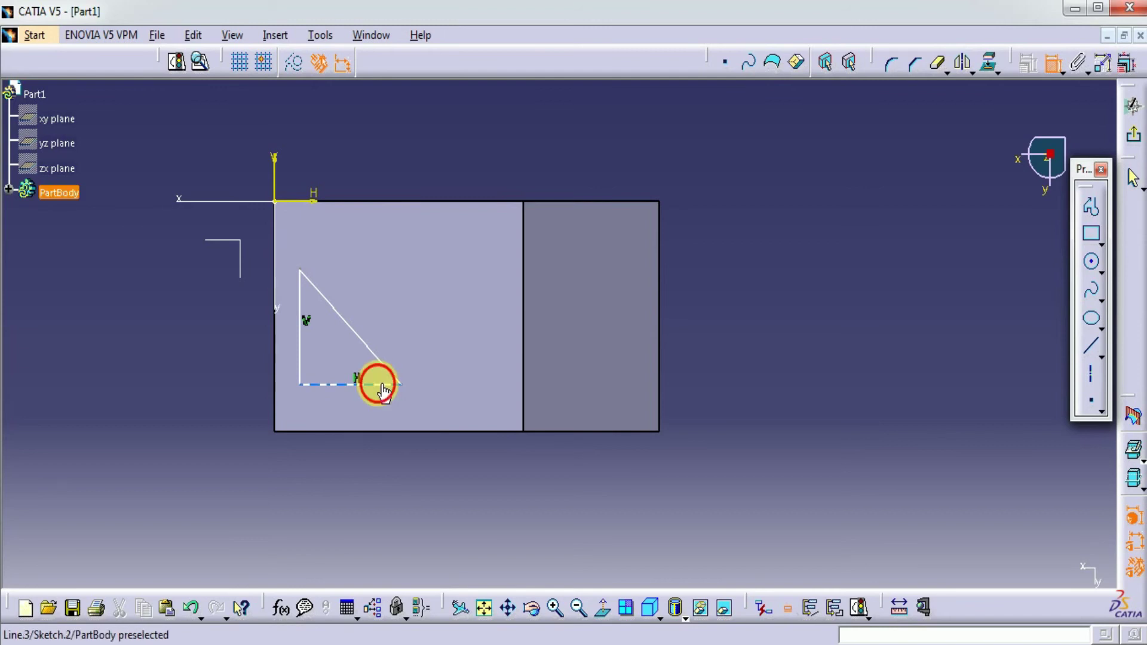
click(352, 481)
double_click(352, 481)
text(25)
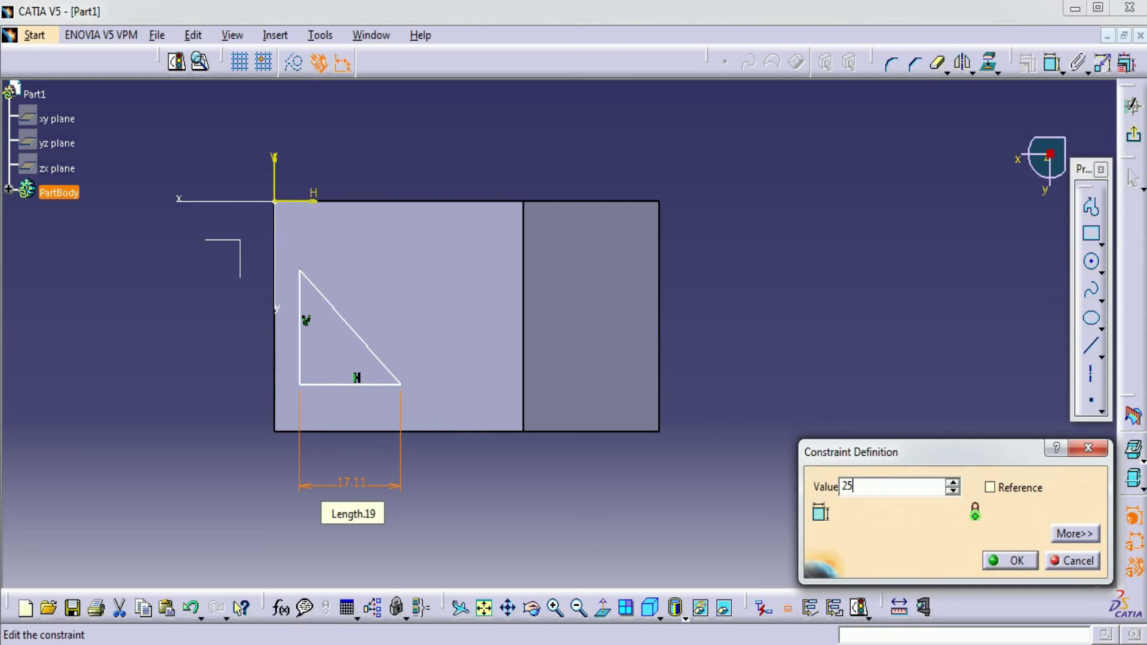
key(Return)
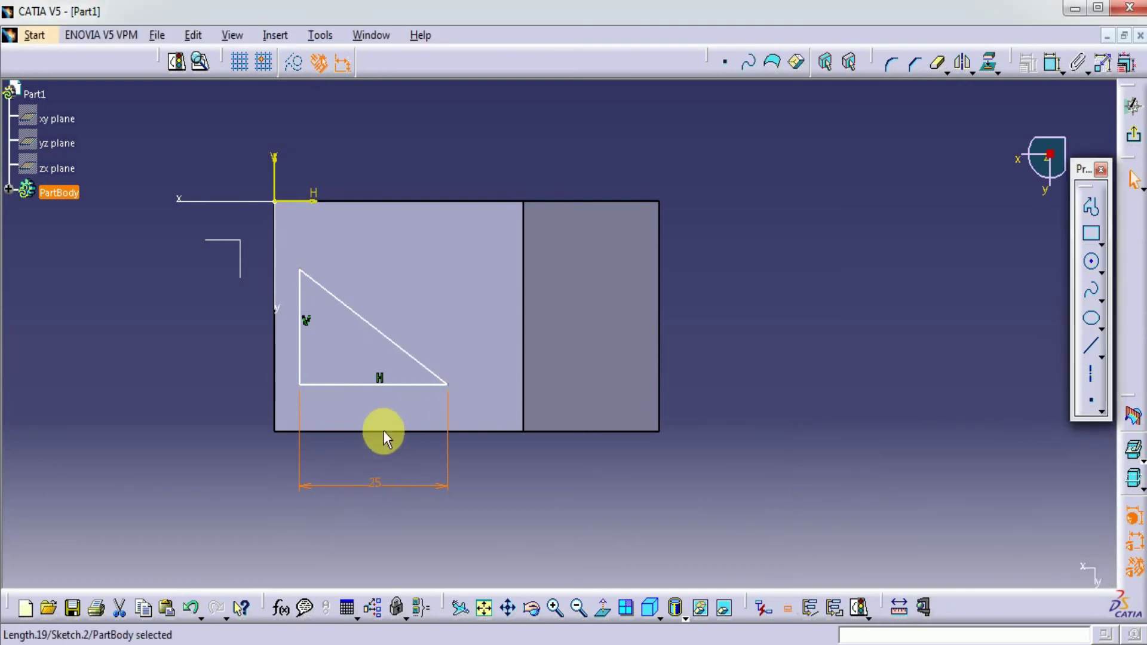
Step: Dimension the triangle's vertical edge and set its length to 25 mm
click(1052, 63)
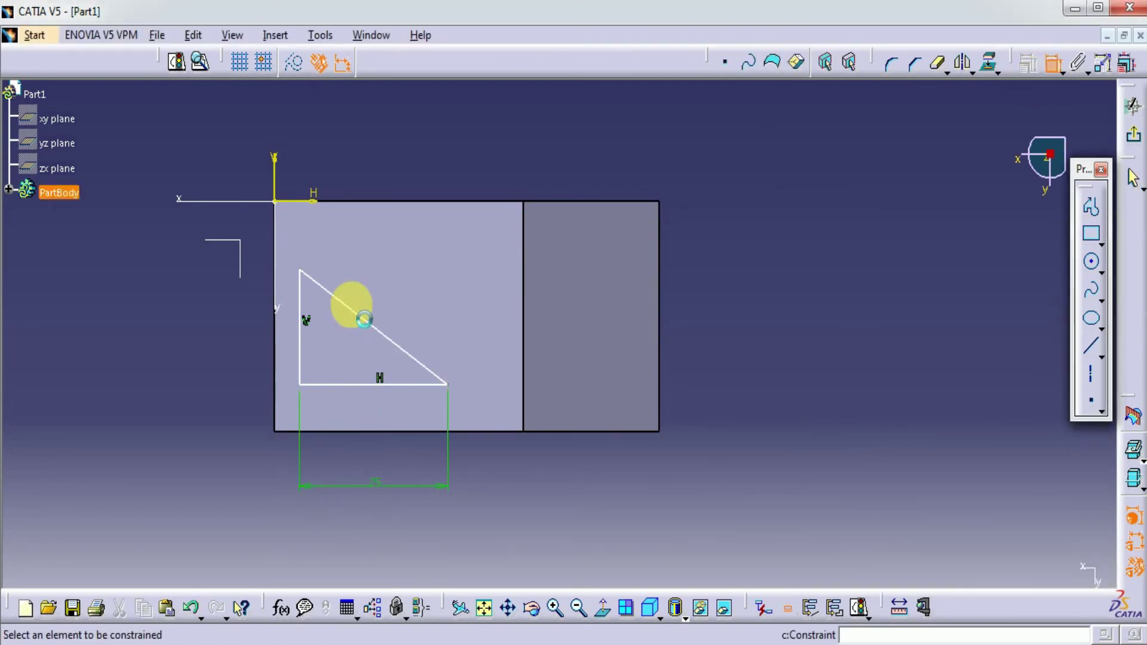
click(300, 301)
click(203, 312)
double_click(204, 308)
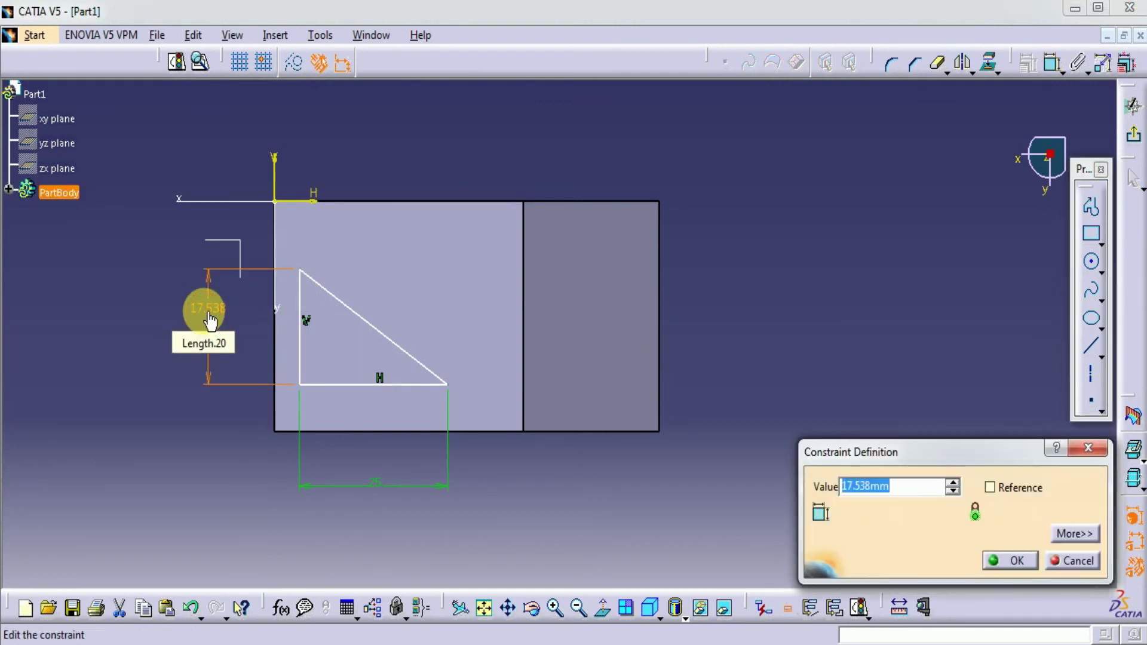
text(25)
key(Return)
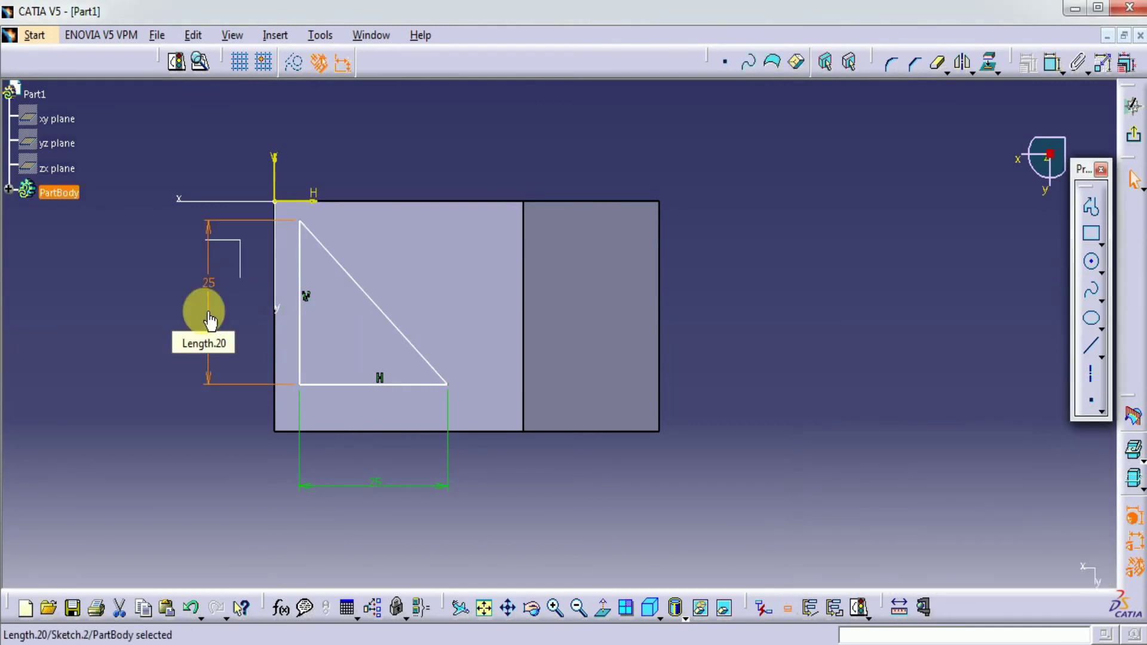
Step: Constrain the triangle's horizontal edge to be coincident with the lower edge of the top face
click(1052, 70)
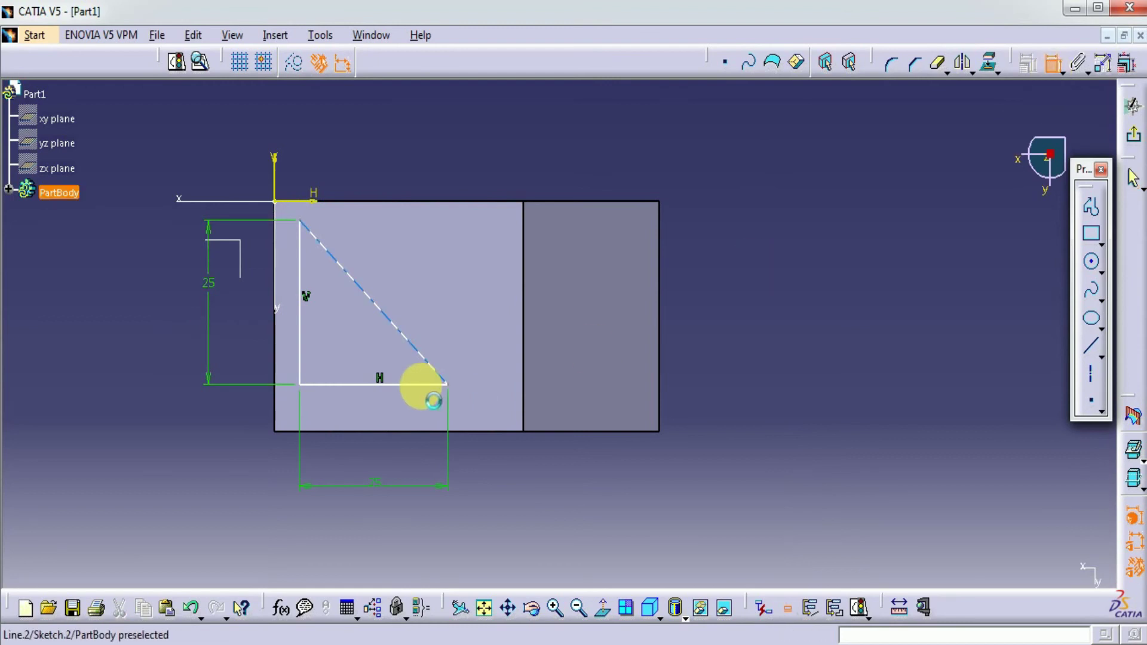
click(410, 387)
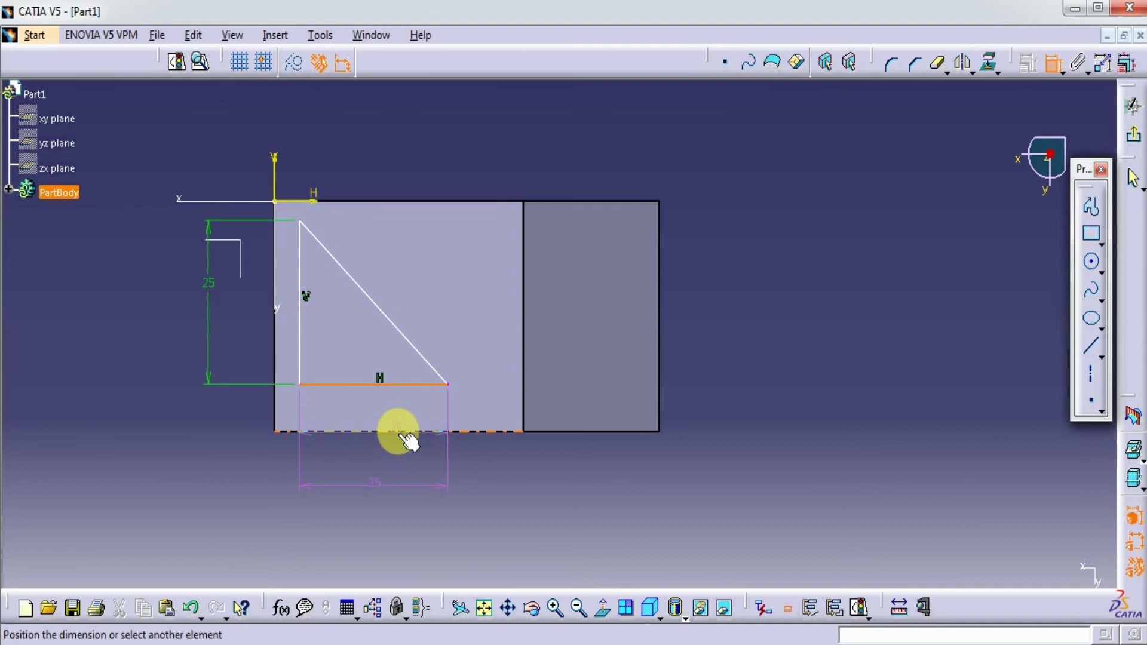
click(396, 432)
right_click(733, 426)
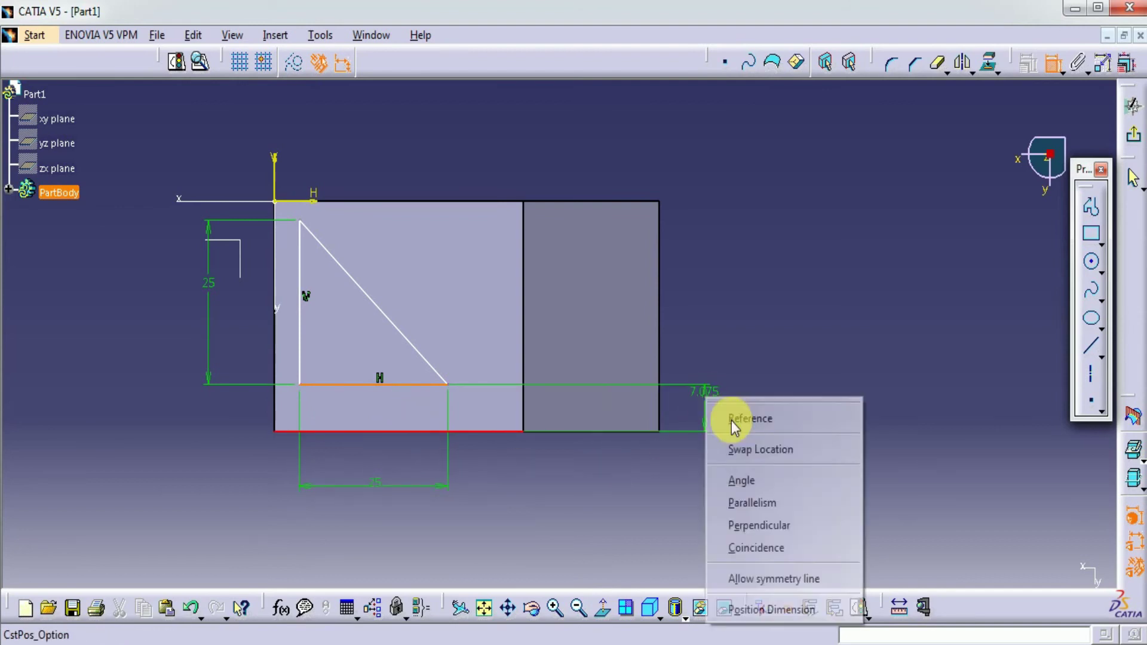
click(741, 547)
Step: Constrain the triangle's vertical edge to be coincident with the left edge of the top face
click(1052, 62)
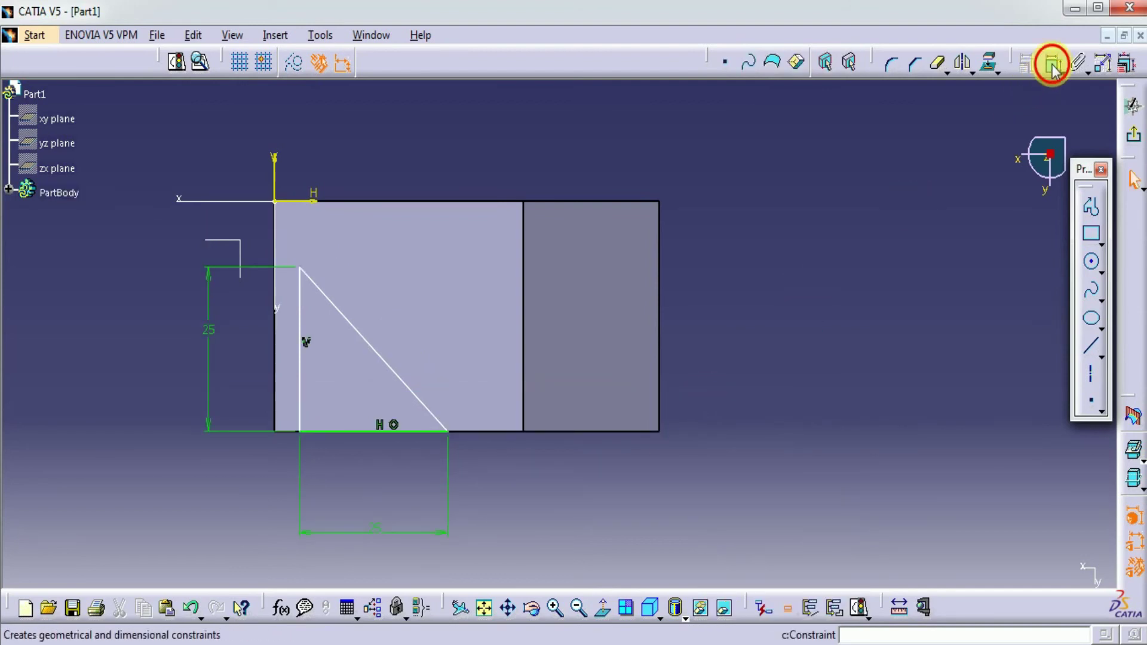
click(305, 377)
click(274, 382)
right_click(142, 511)
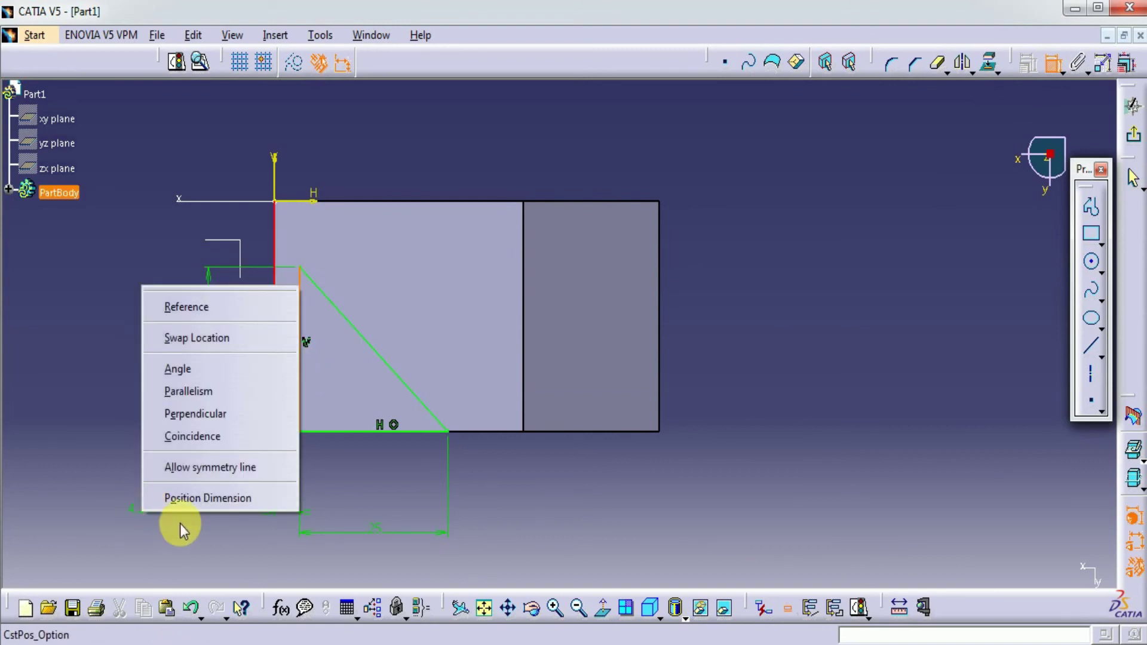
click(206, 436)
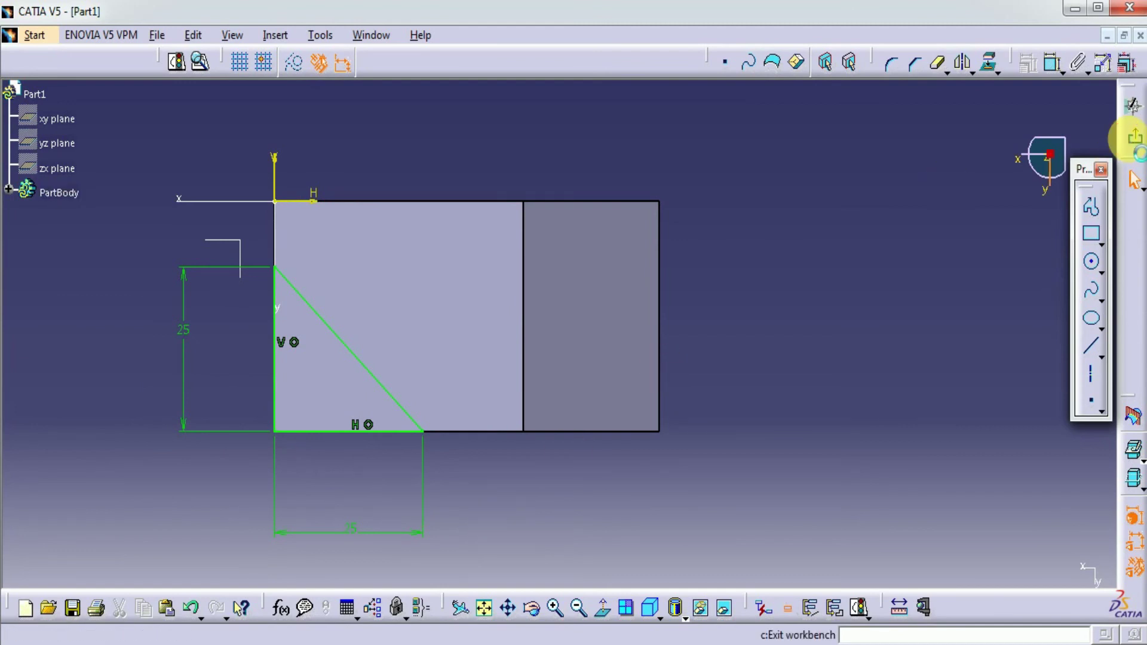
Step: Exit the sketch and cut the triangular profile into the pad as a pocket with a depth of 20 mm
click(1133, 135)
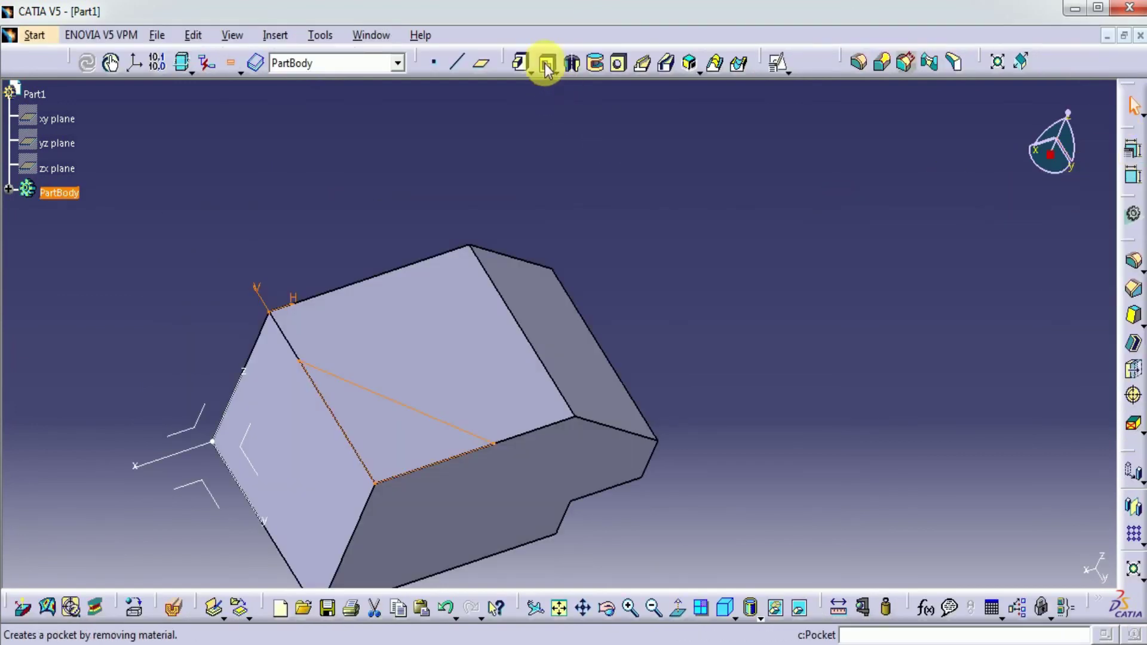
click(547, 62)
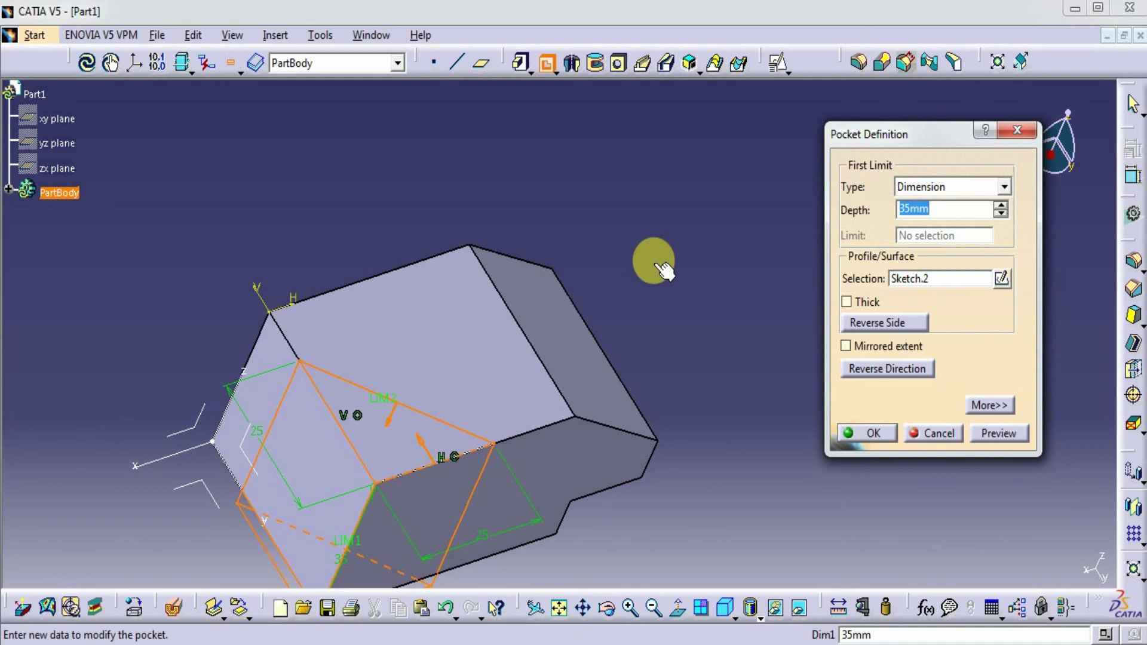
text(20)
click(997, 433)
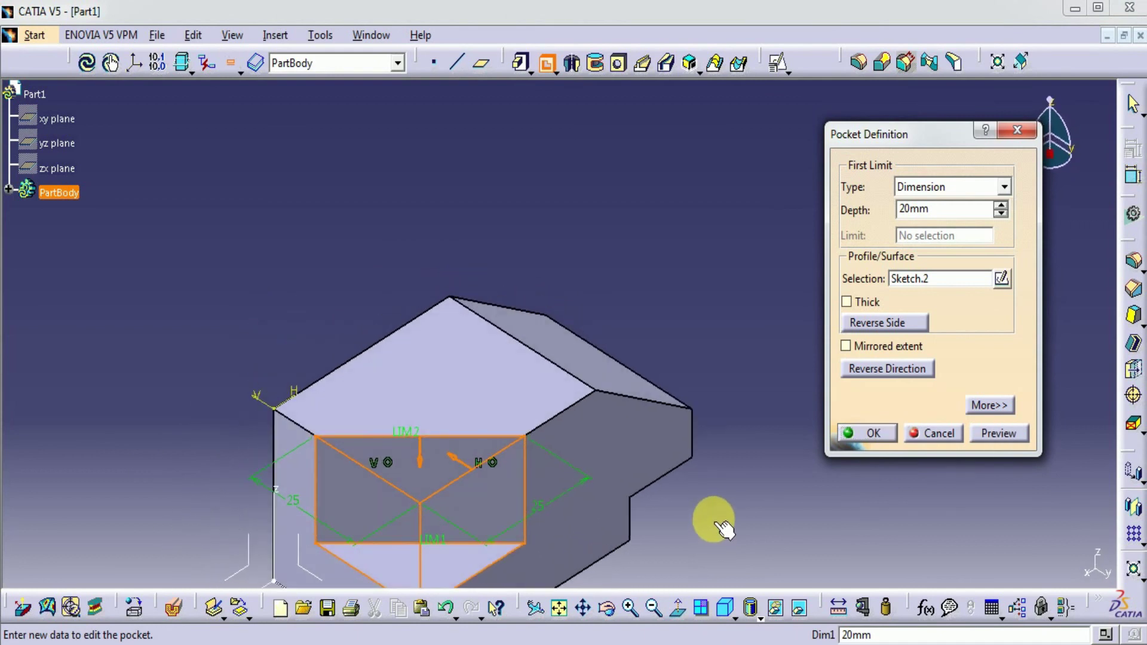
click(847, 434)
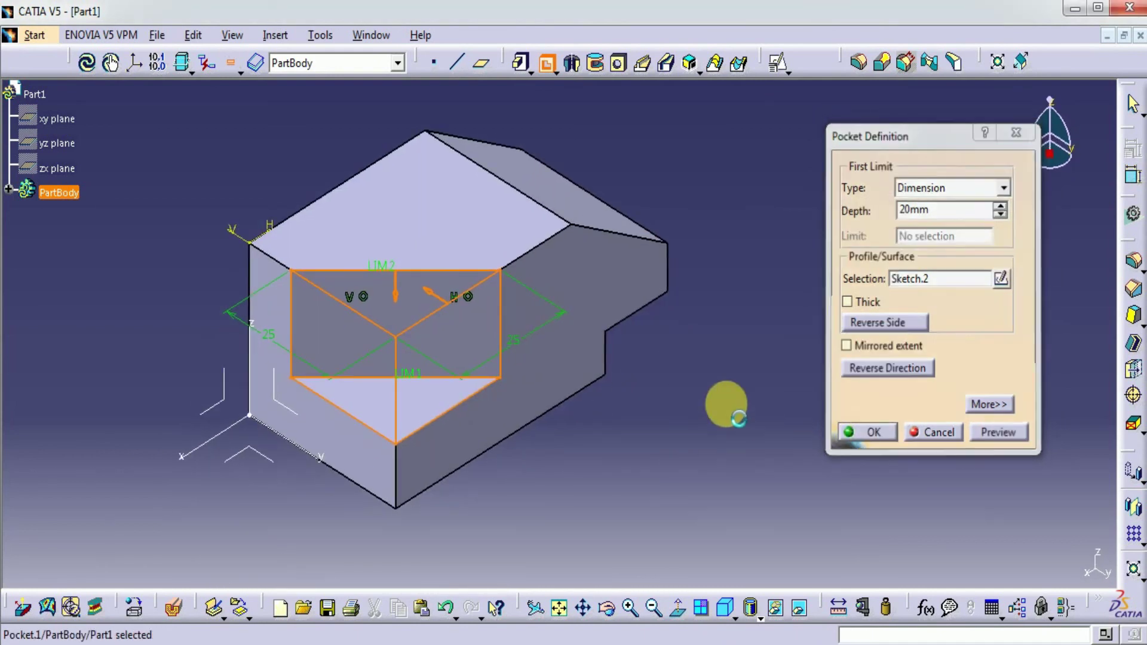
middle_drag(797, 418, 828, 429)
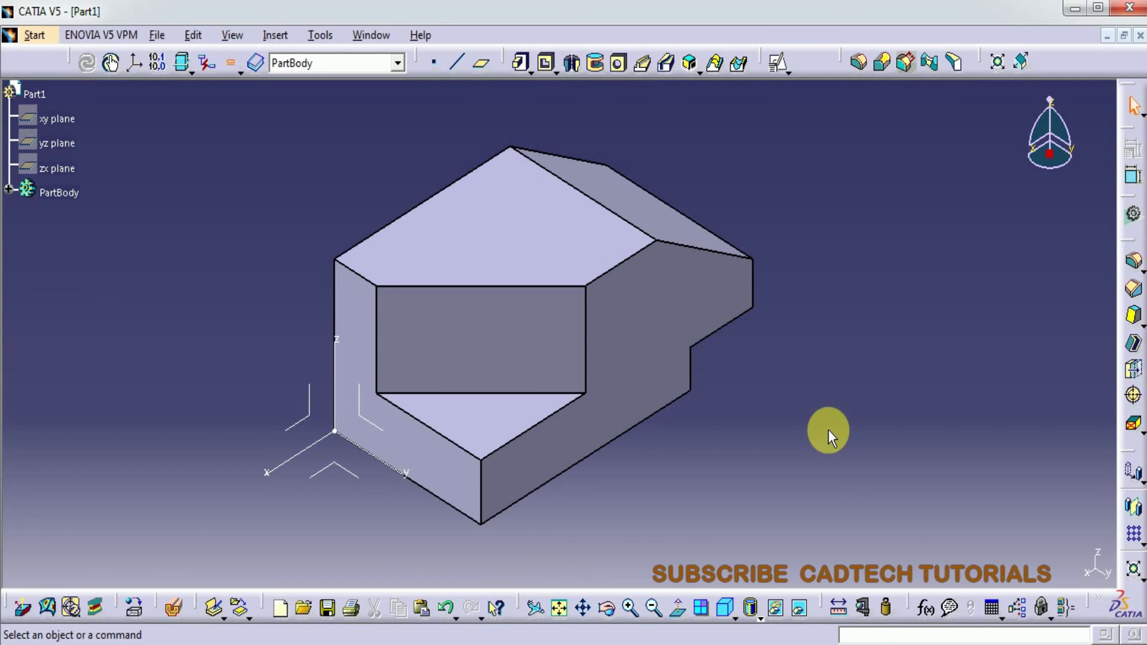
mouse_move(831, 431)
middle_down()
mouse_move(843, 448)
mouse_move(839, 429)
middle_up()
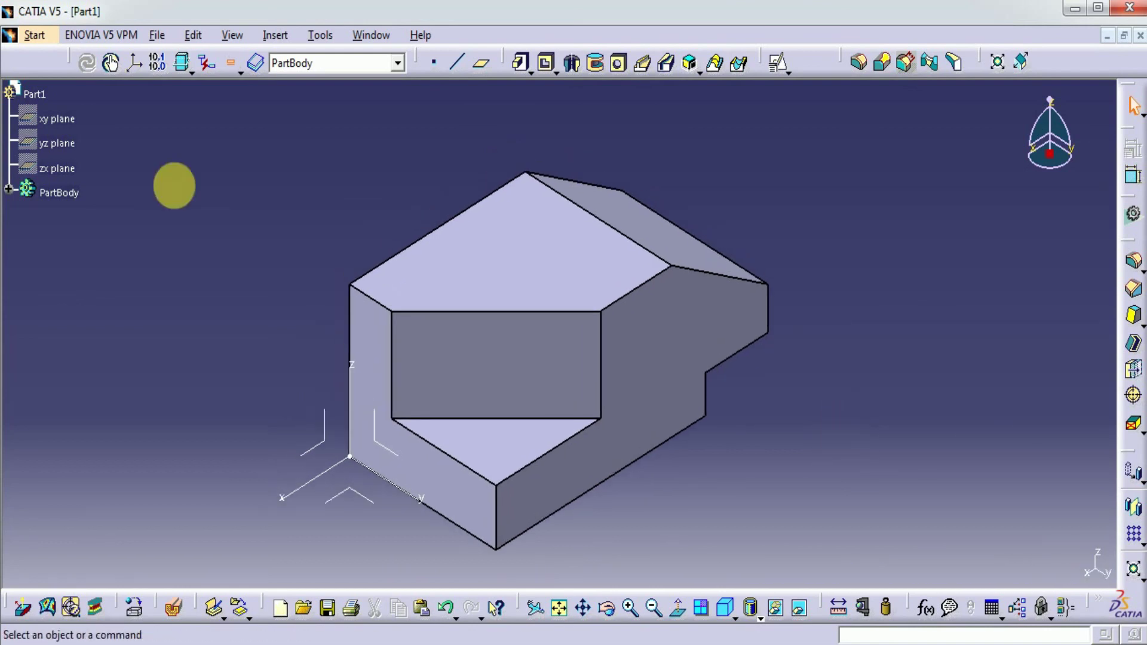
scroll(96, 172, down, 3)
scroll(98, 177, up, 2)
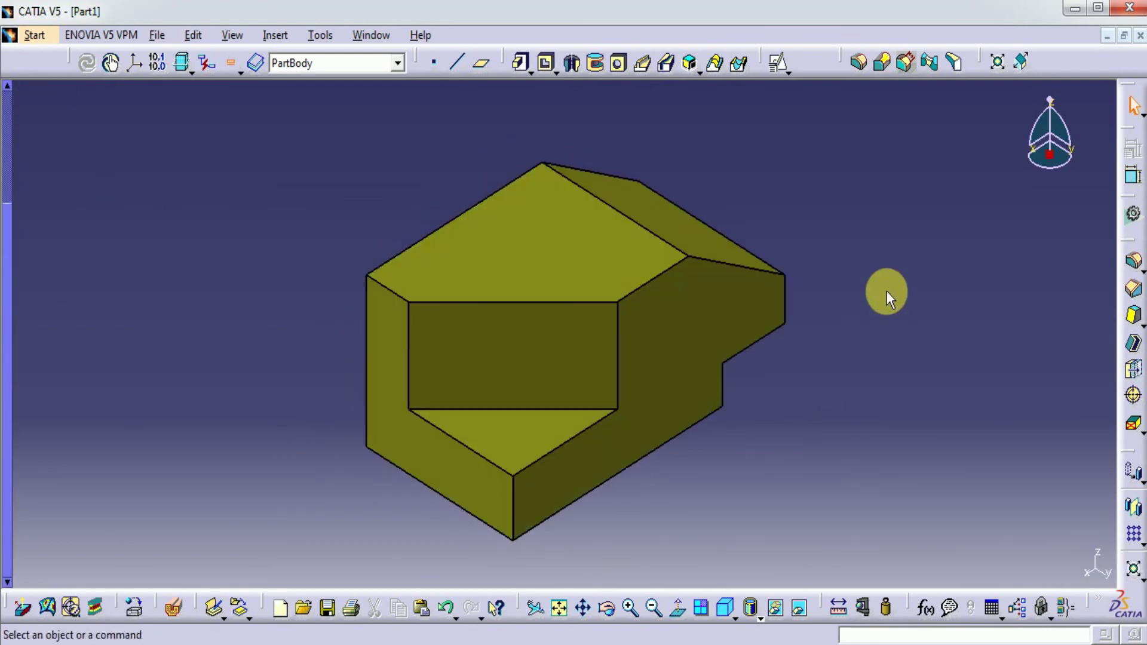
middle_drag(888, 294, 872, 292)
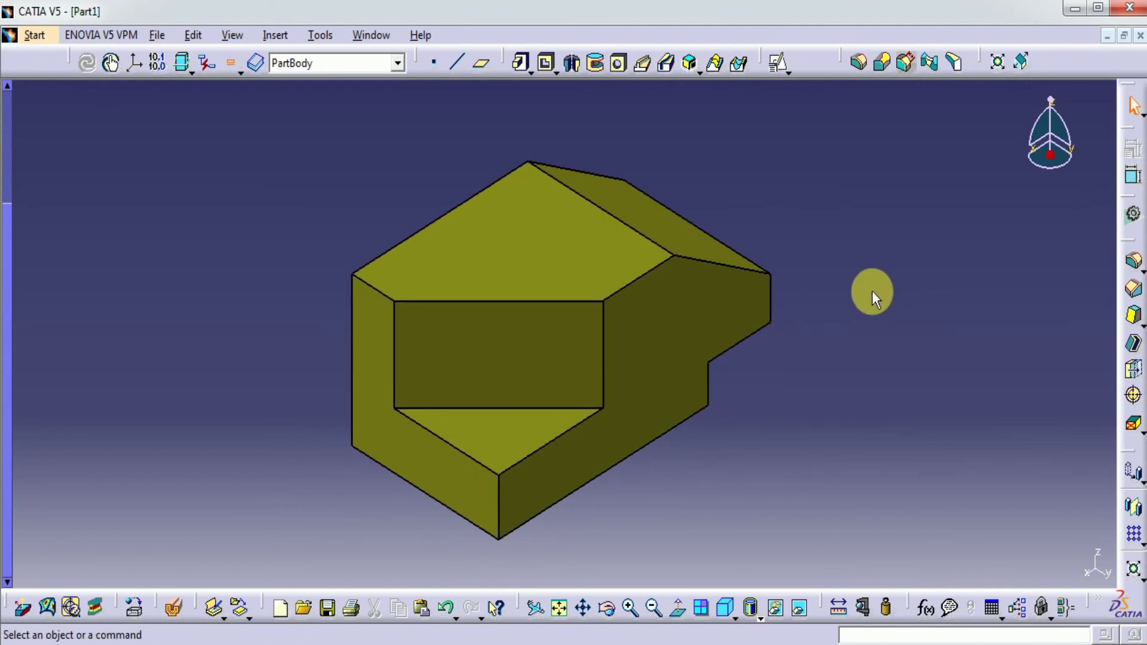